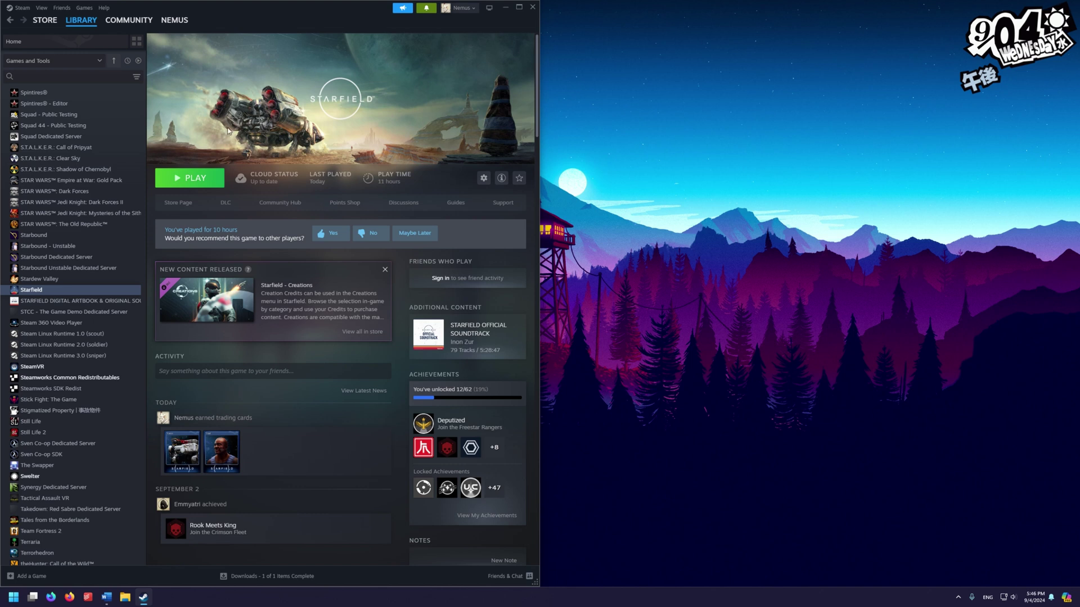
Launch Starfield from Steam, dismiss the Creations notice, accept the EULA, then quit from the main menu
click(212, 178)
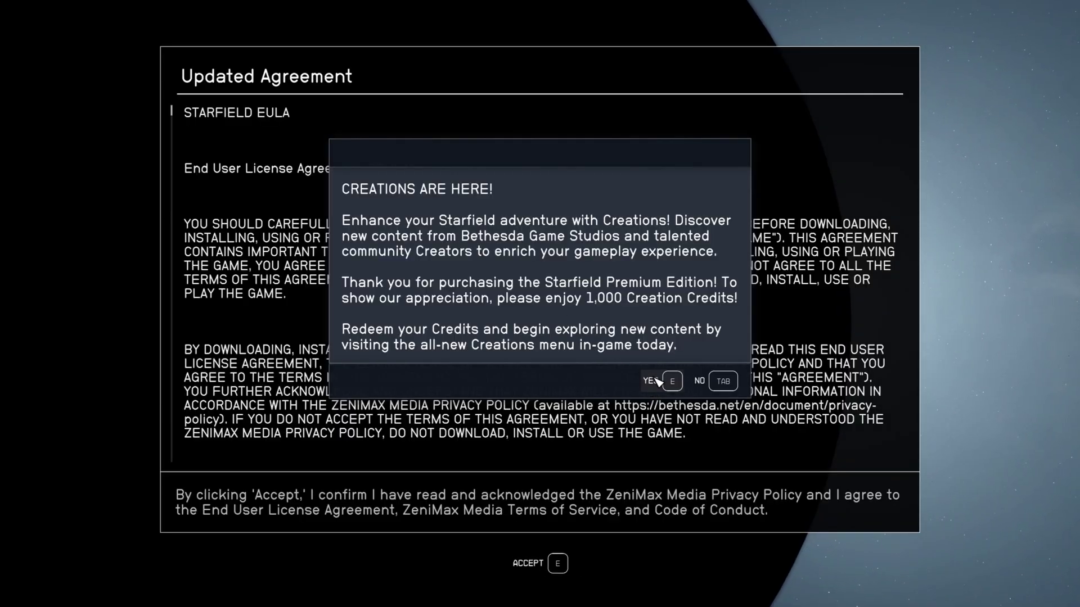
click(720, 386)
key(e)
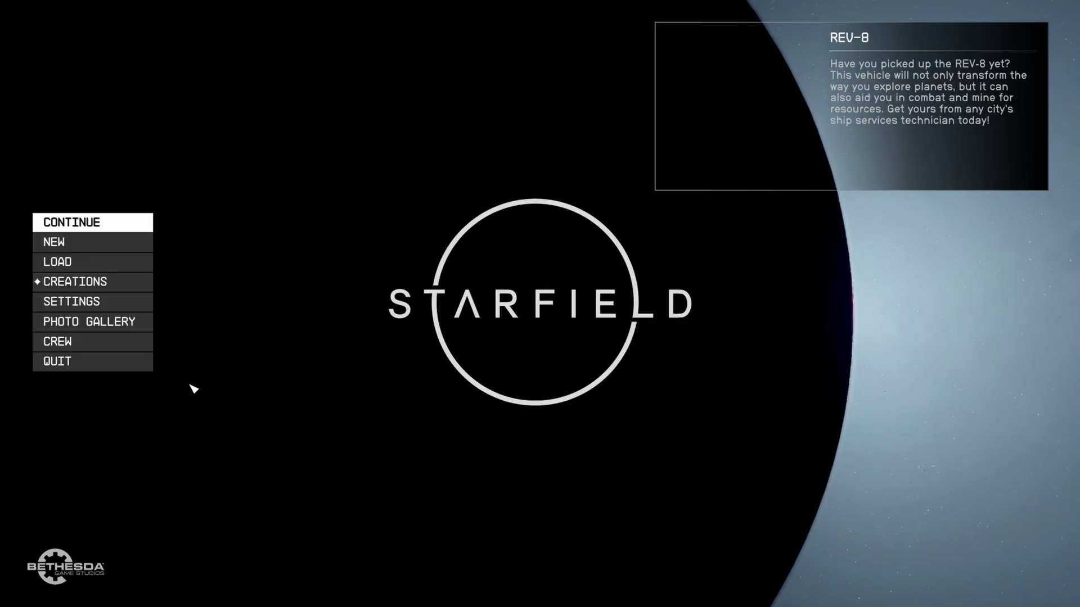
click(112, 369)
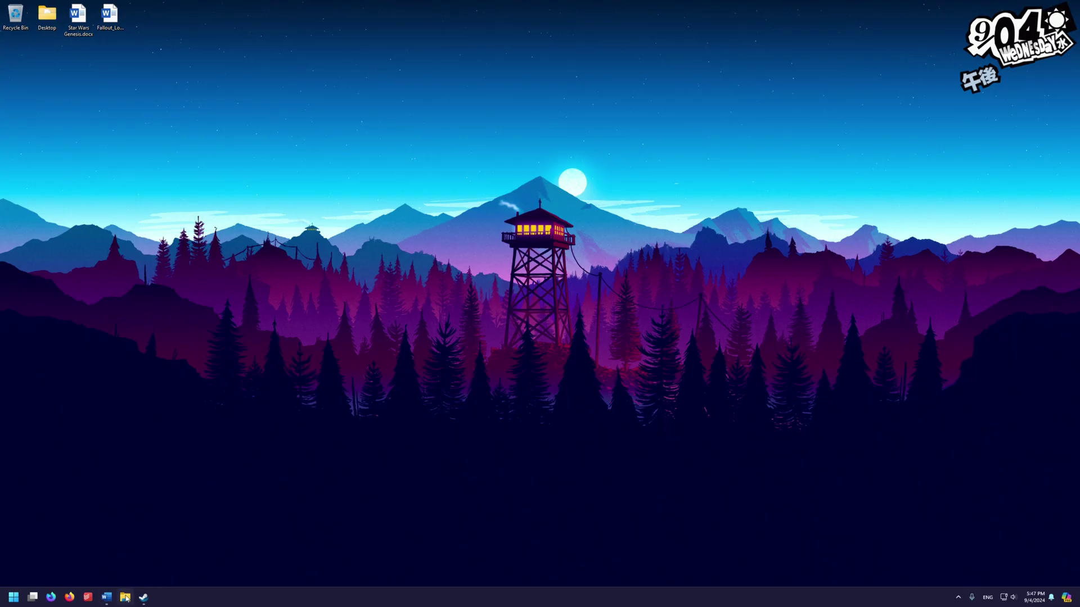
Open Local Disk (C:) in File Explorer and create a folder named Compiler
click(126, 599)
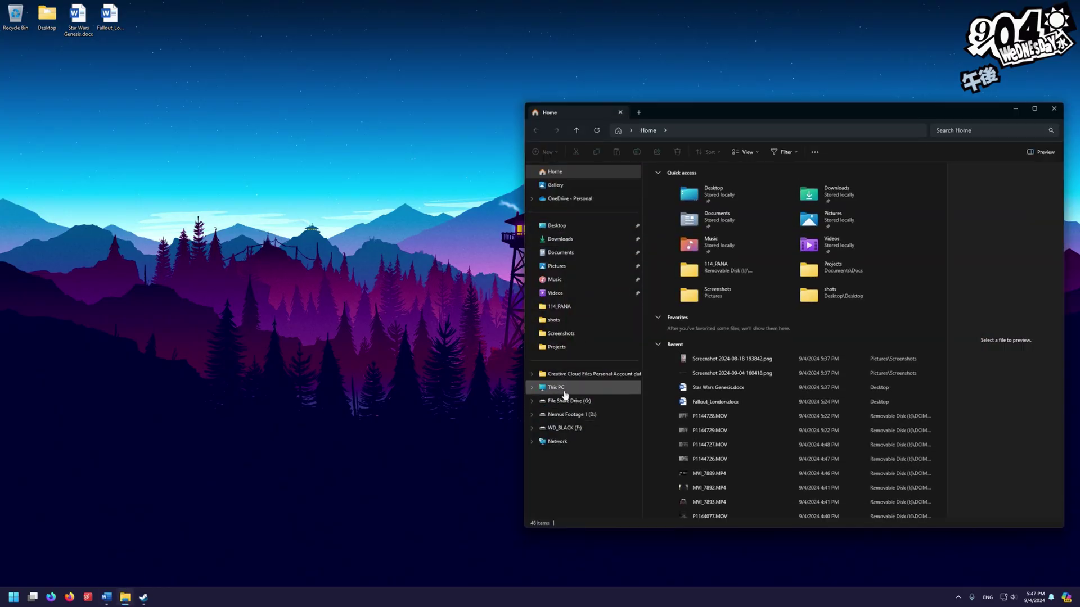
click(565, 393)
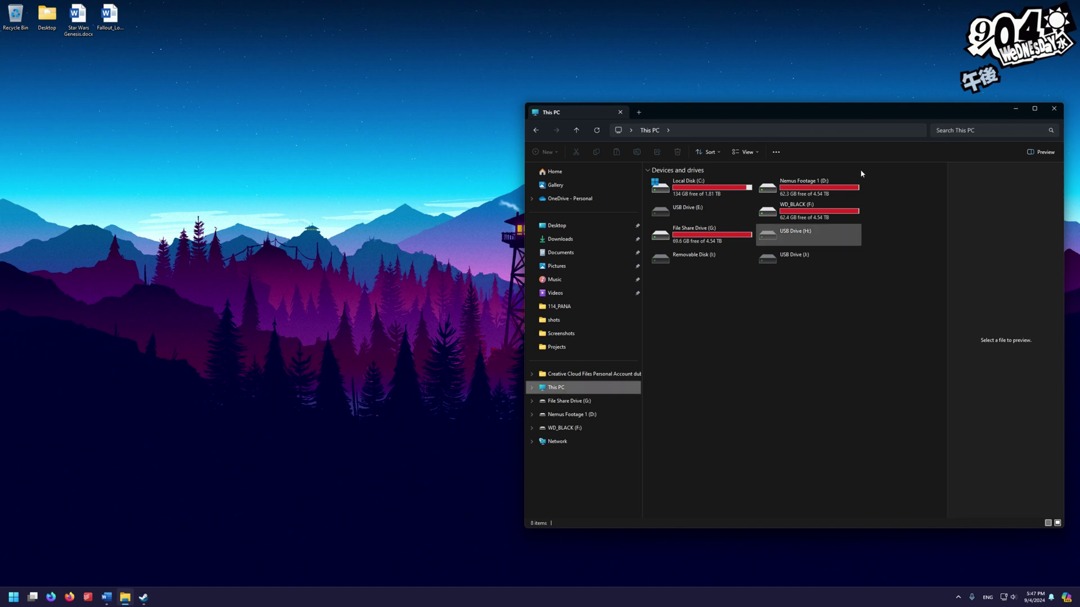
double_click(734, 185)
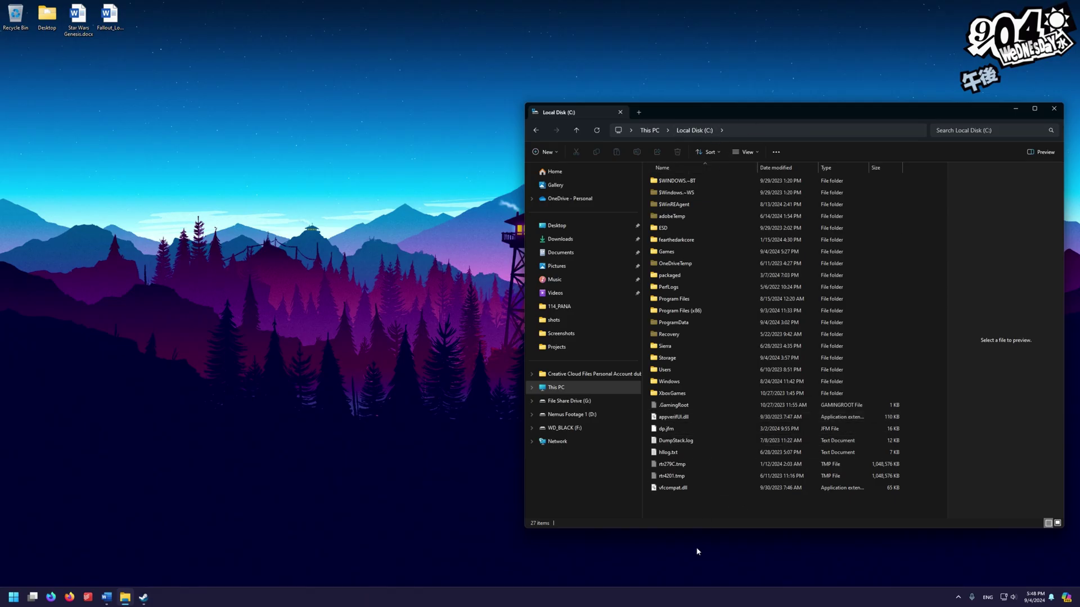
key(ctrl+shift+n)
text(Compiler)
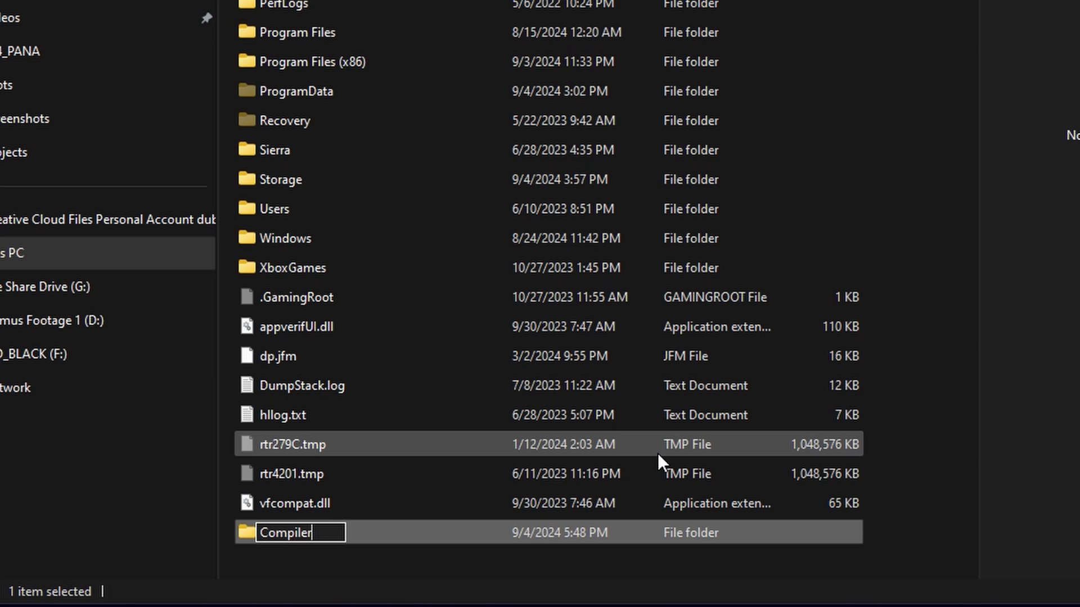
Create two more folders on C: named Star Wars Genesis V5 and Wabbajack
right_click(657, 454)
mouse_move(646, 458)
click(710, 466)
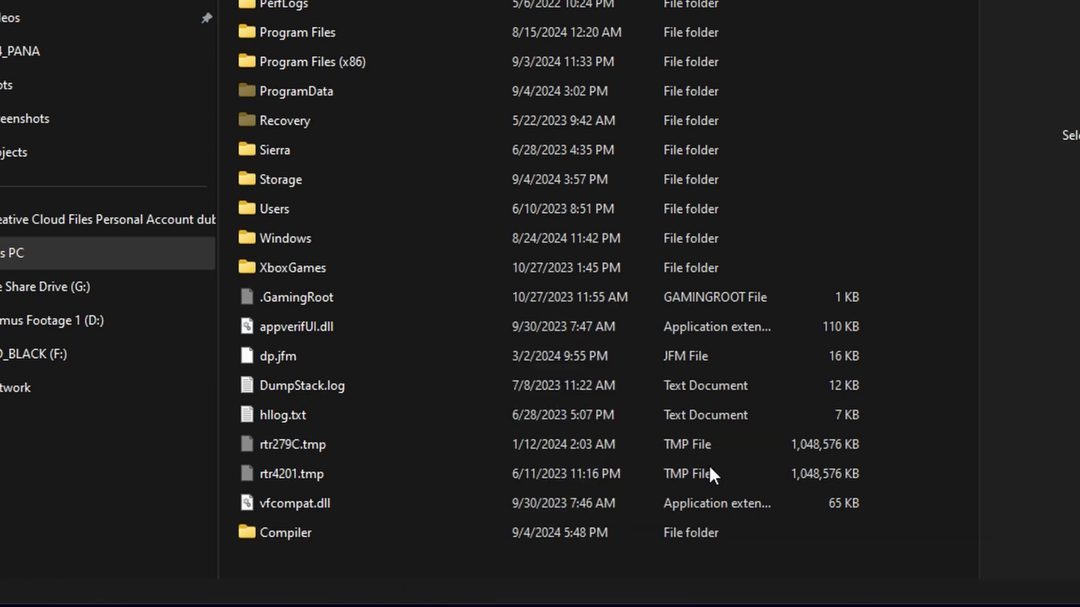
text(Star Wars Gen)
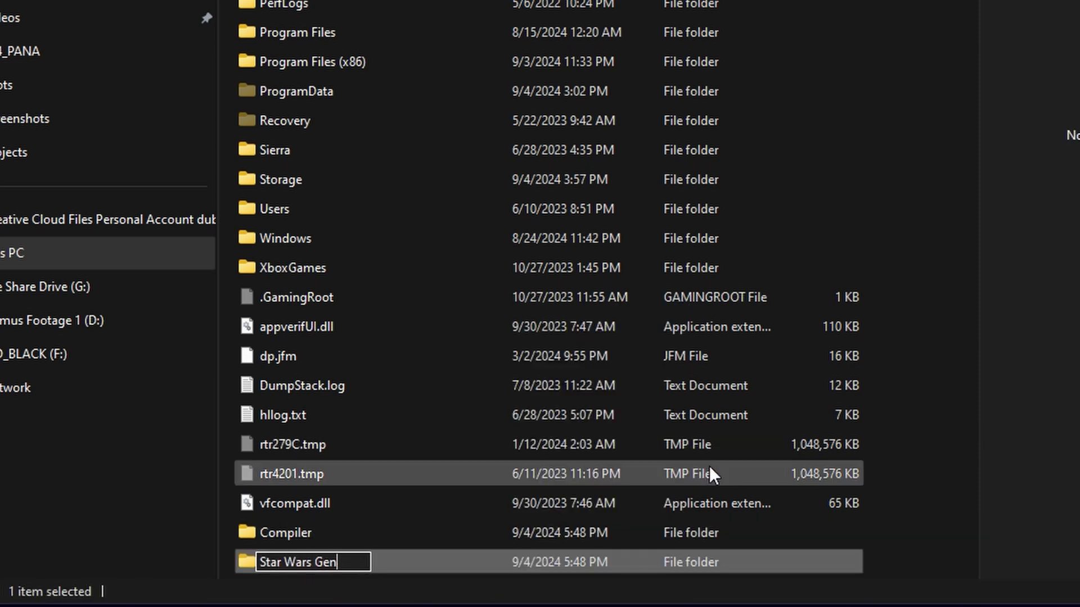
text(esis V5)
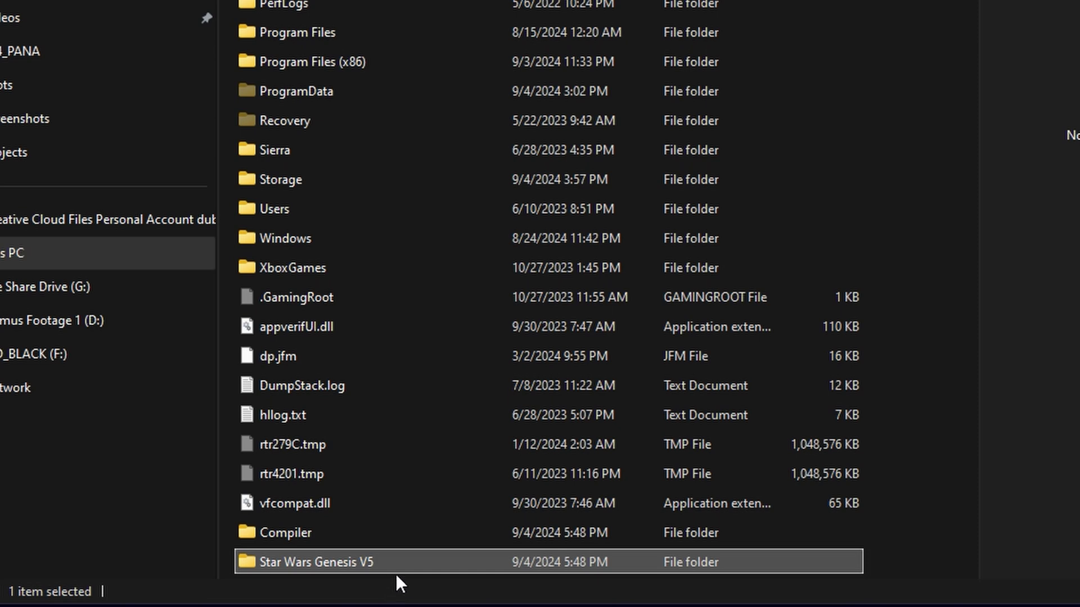
right_click(894, 540)
click(940, 453)
text(Wabba)
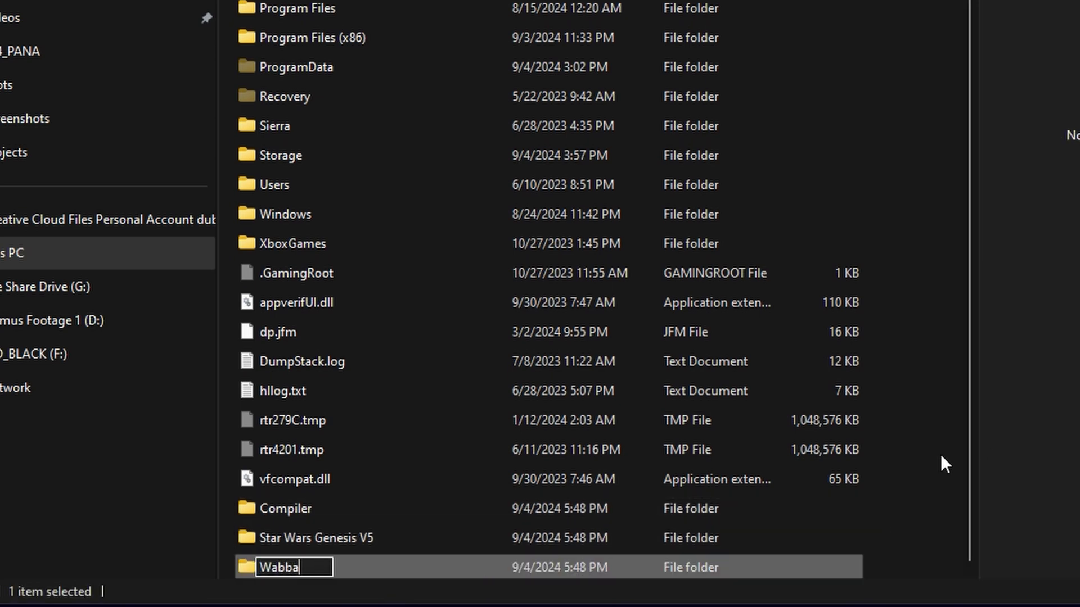
text(jack)
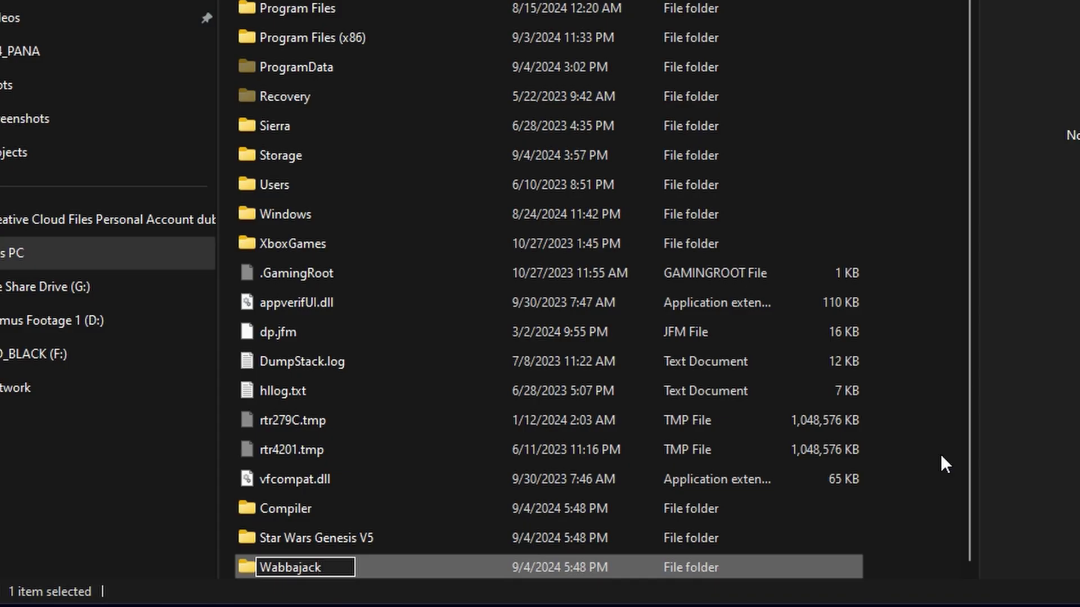
key(Return)
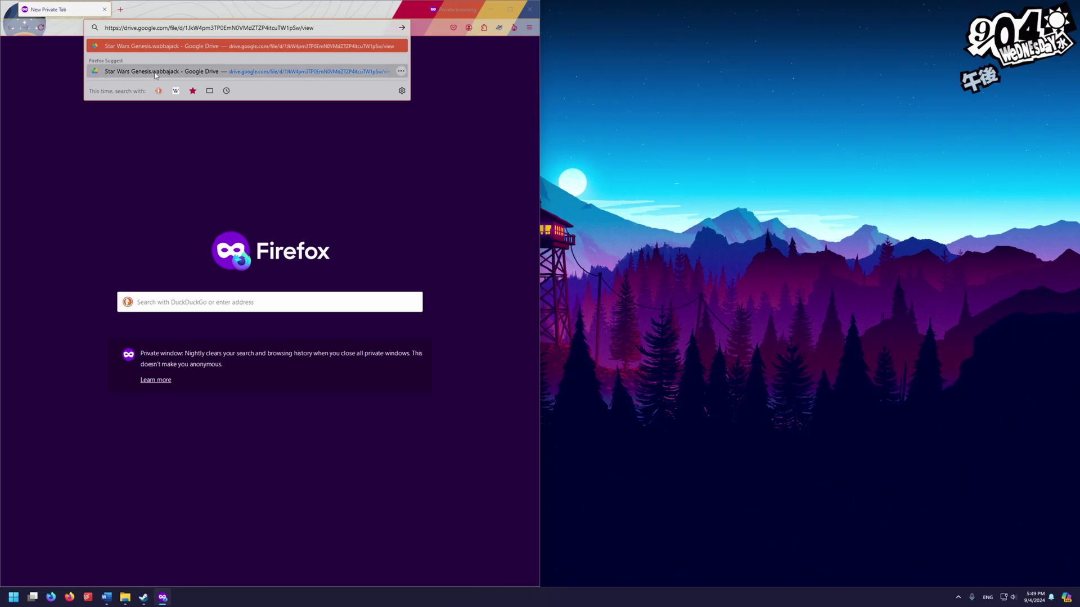
Download Star Wars Genesis.wabbajack from the Google Drive link and show it in Downloads
key(Return)
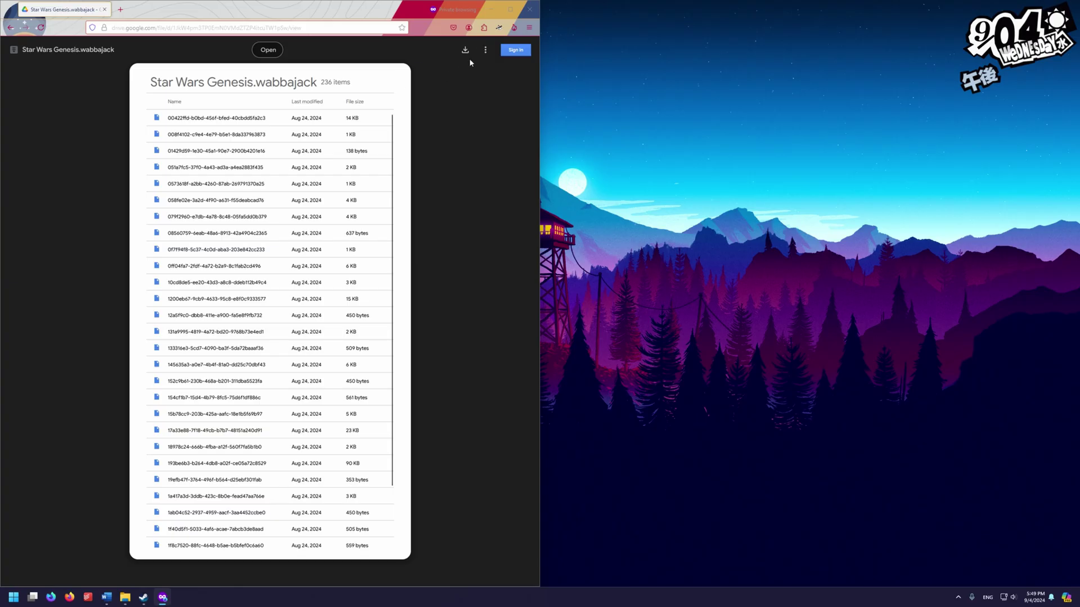
click(465, 52)
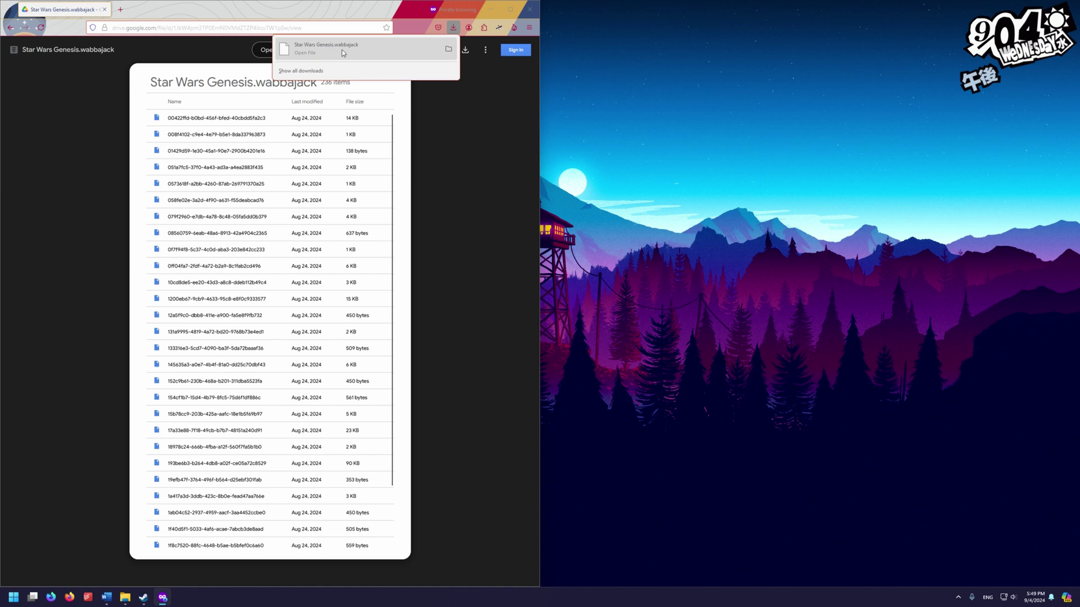
click(451, 51)
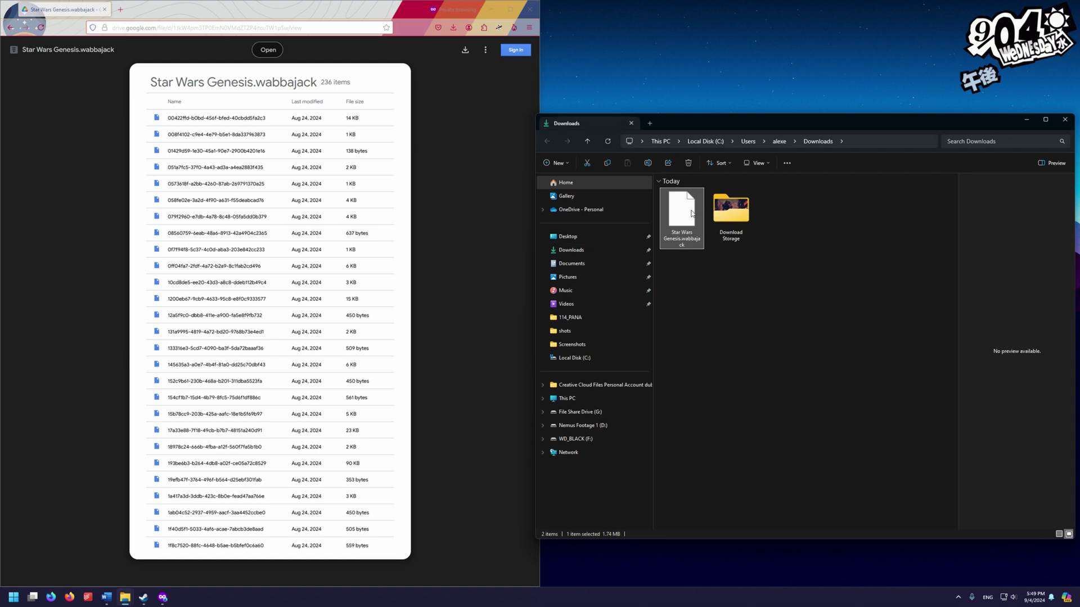
Copy Star Wars Genesis.wabbajack from Downloads and paste it into C:\Compiler
right_click(692, 214)
click(719, 224)
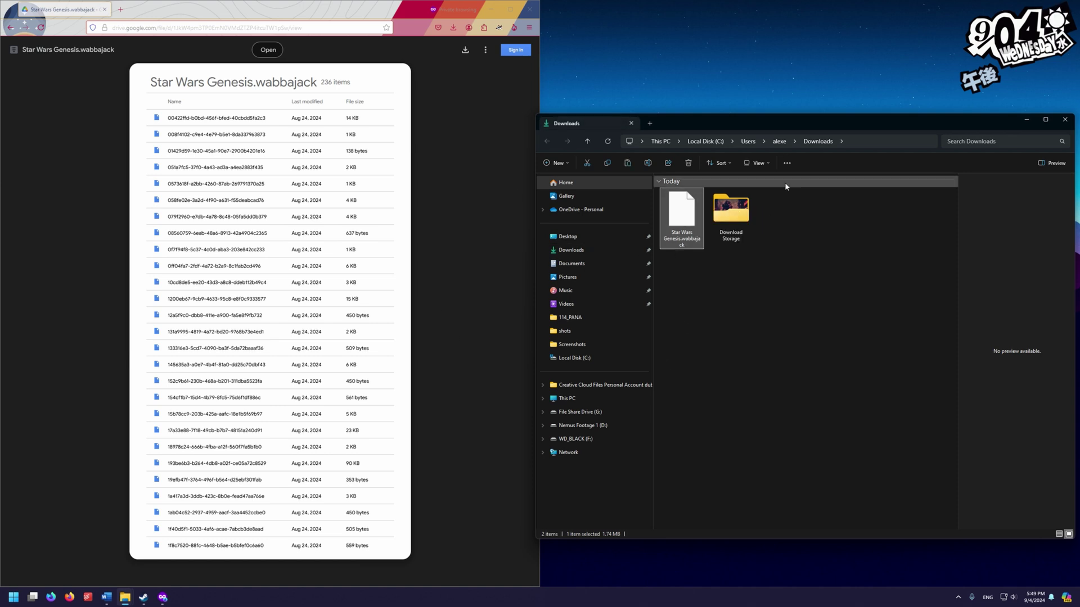
mouse_move(125, 597)
click(150, 548)
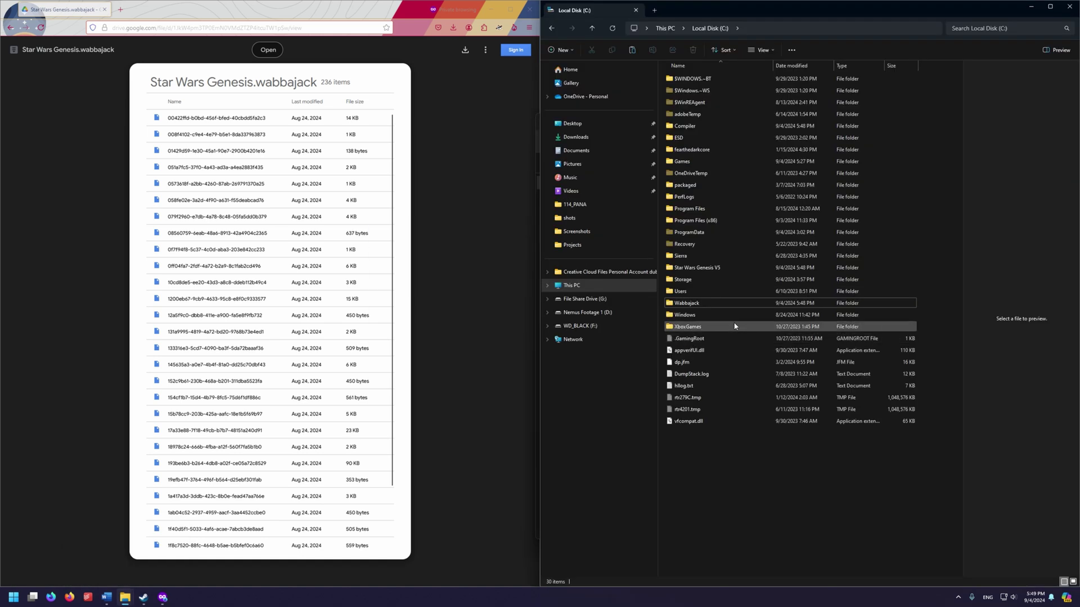
click(693, 128)
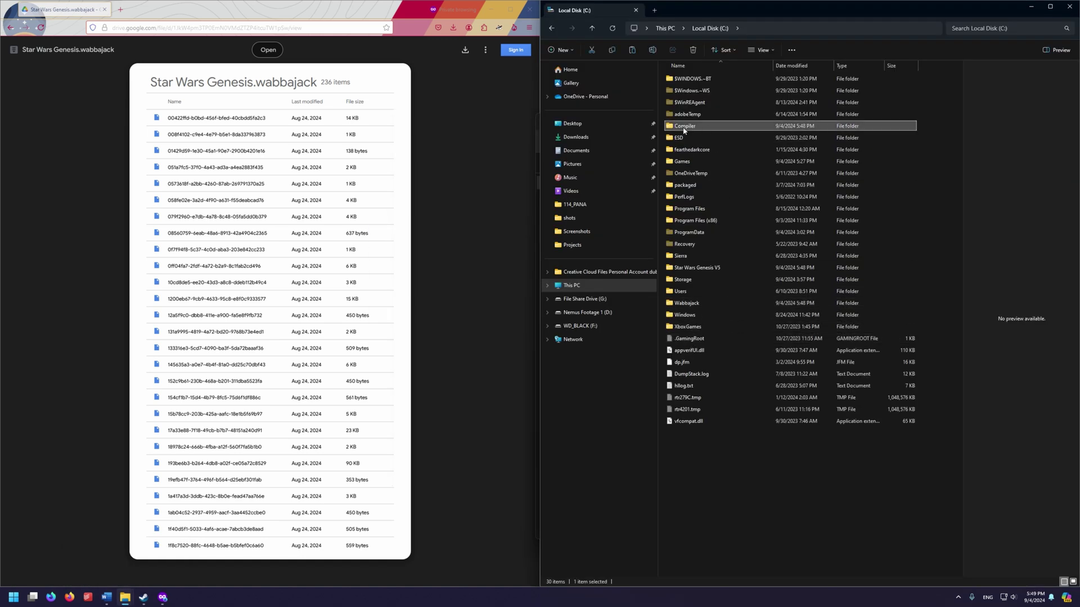
double_click(694, 129)
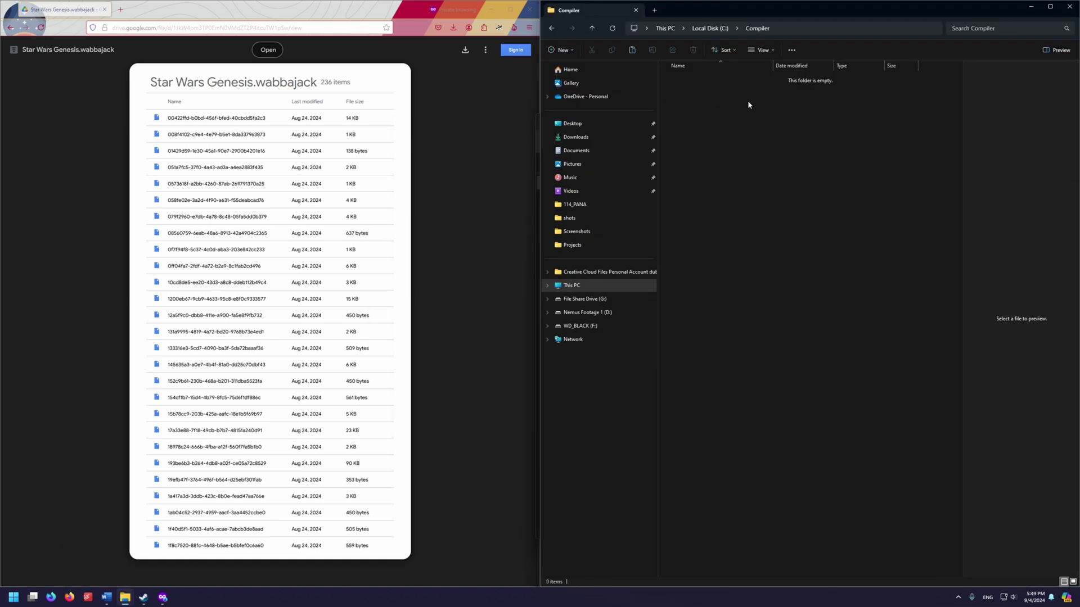
right_click(739, 146)
click(750, 153)
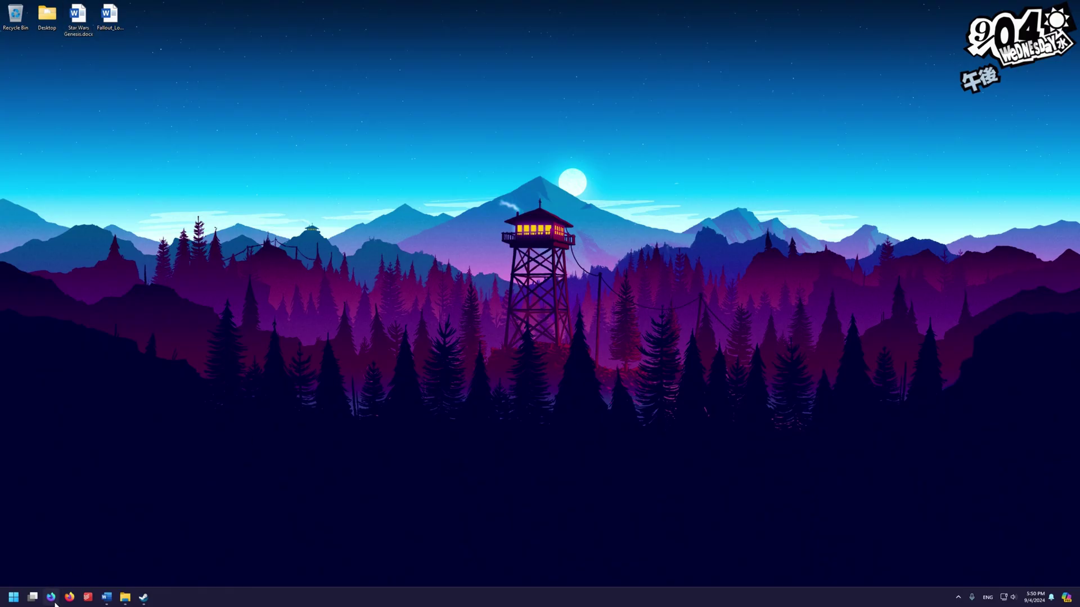
Open Firefox, allow its updater, and paste the wabbajack.org address
click(54, 602)
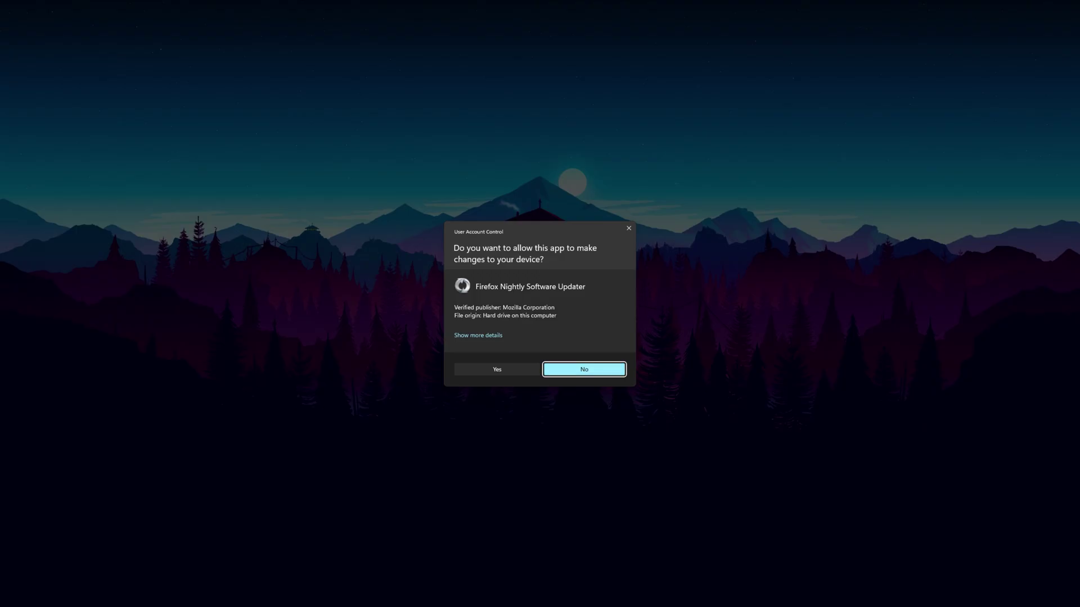
click(585, 369)
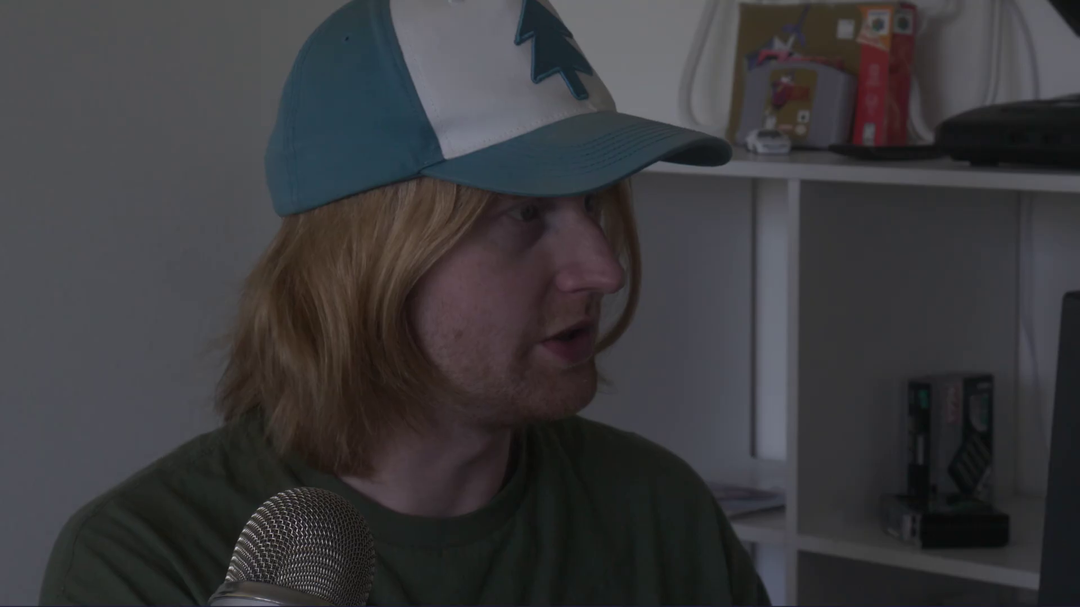
key(ctrl+v)
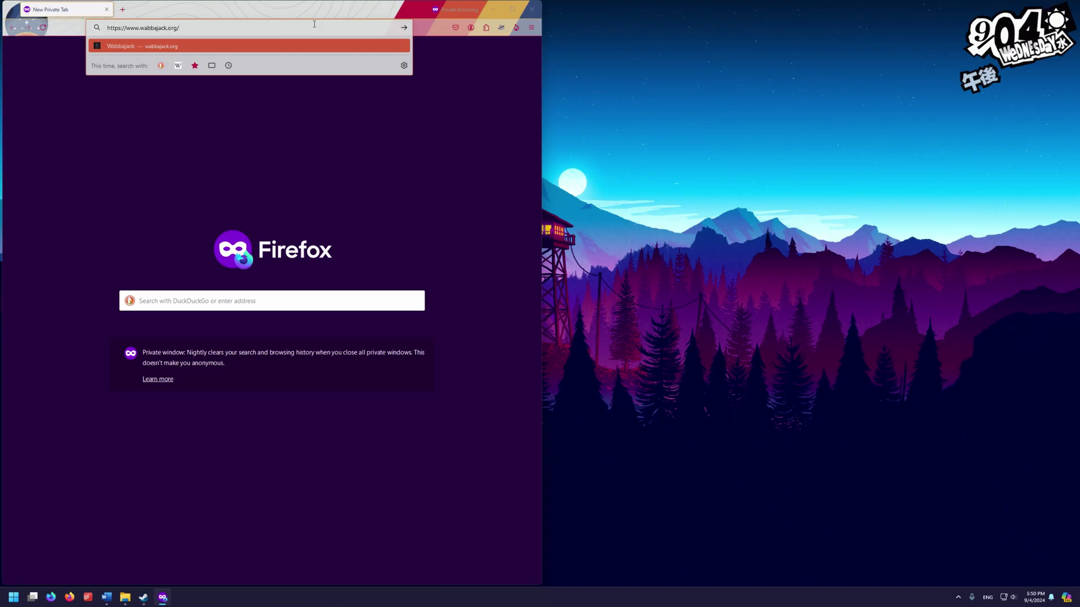
Download Wabbajack from wabbajack.org and paste Wabbajack.exe into C:\Wabbajack
key(Return)
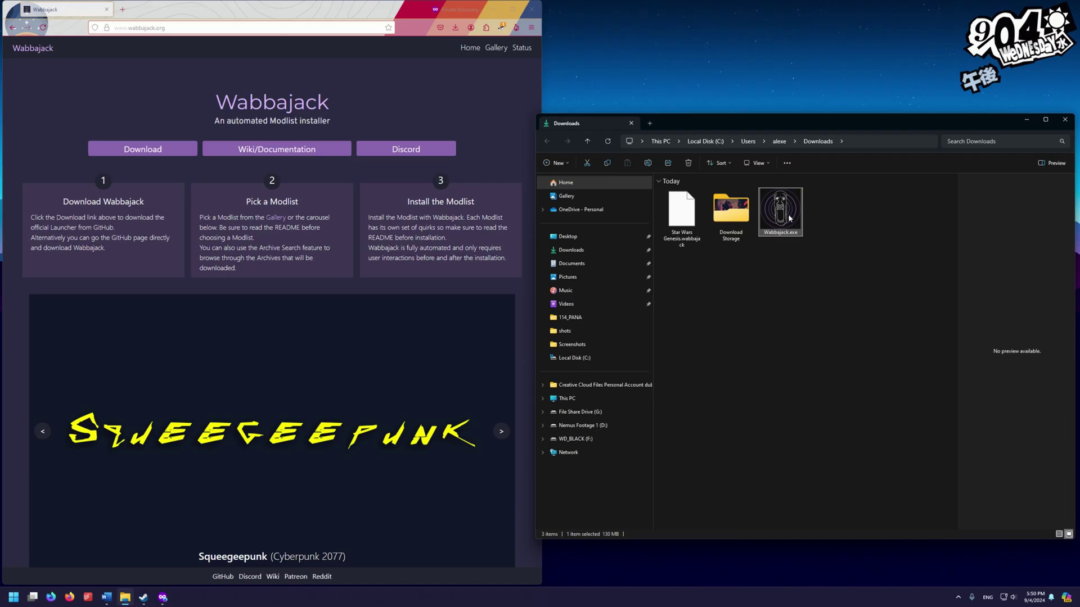
click(579, 360)
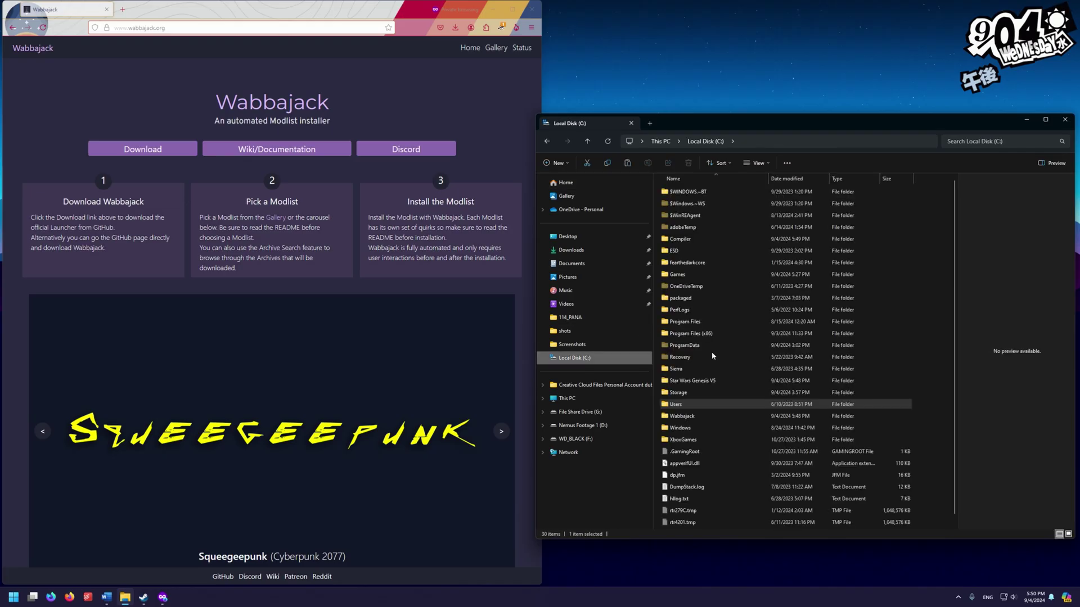
key(w)
key(Return)
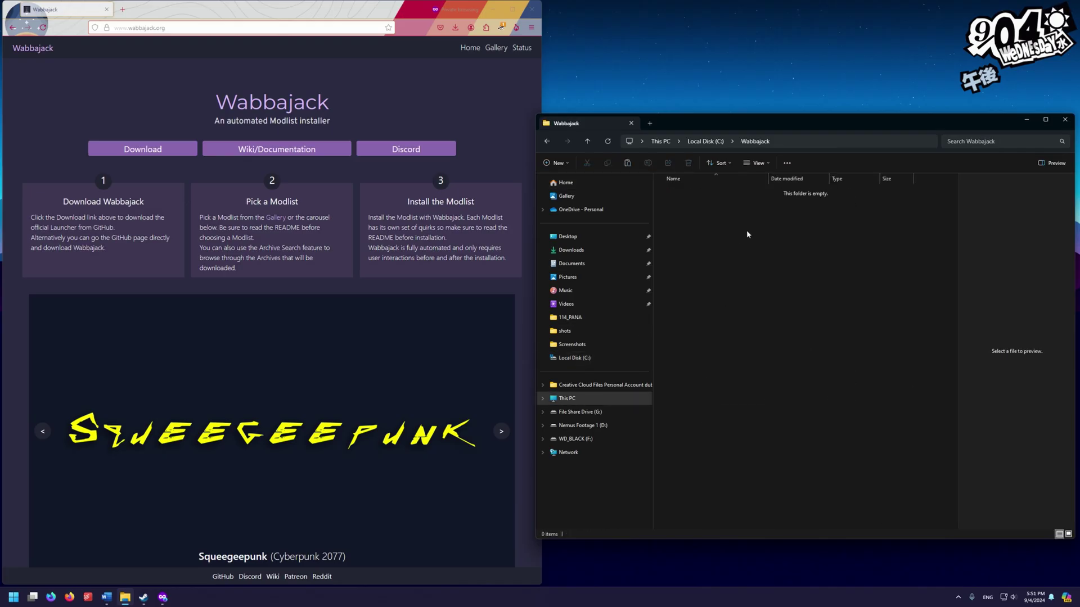
key(ctrl+v)
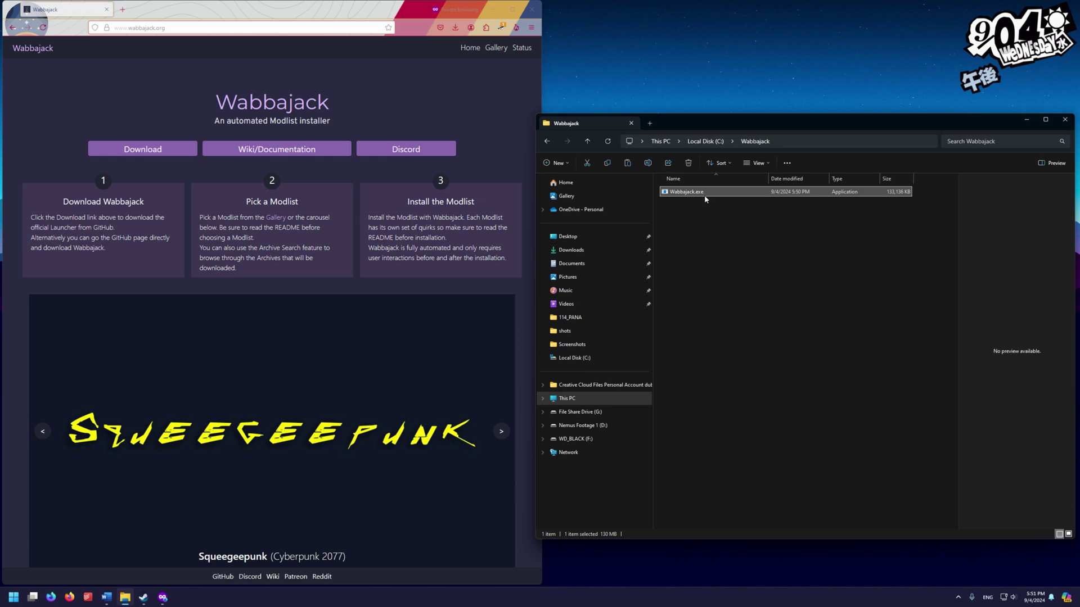
click(704, 221)
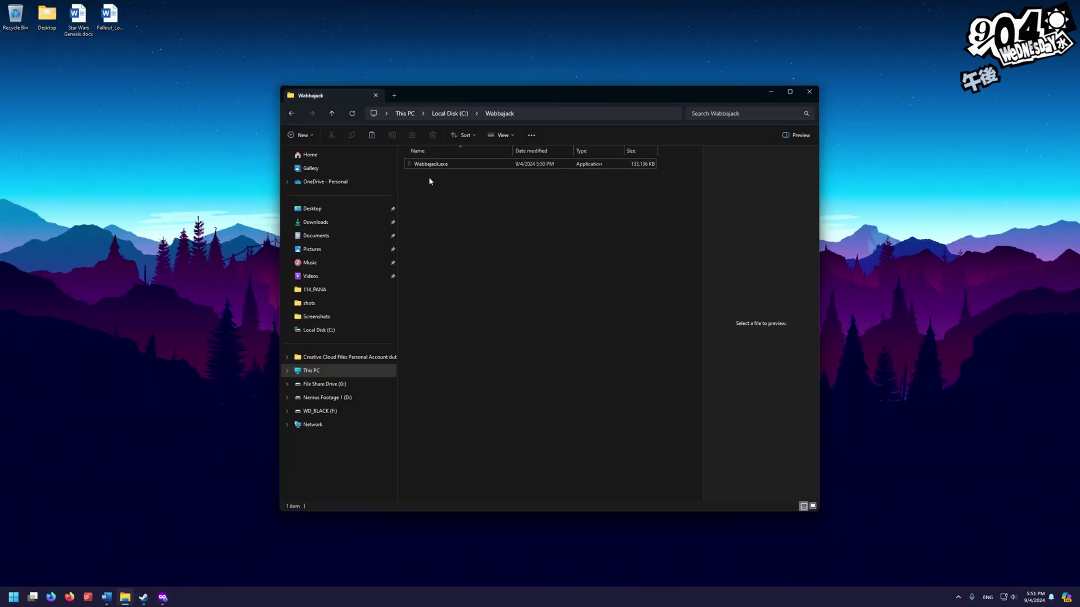
Launch Wabbajack.exe and open Settings showing the Nexus Mods and Vector Plexus logins
click(436, 167)
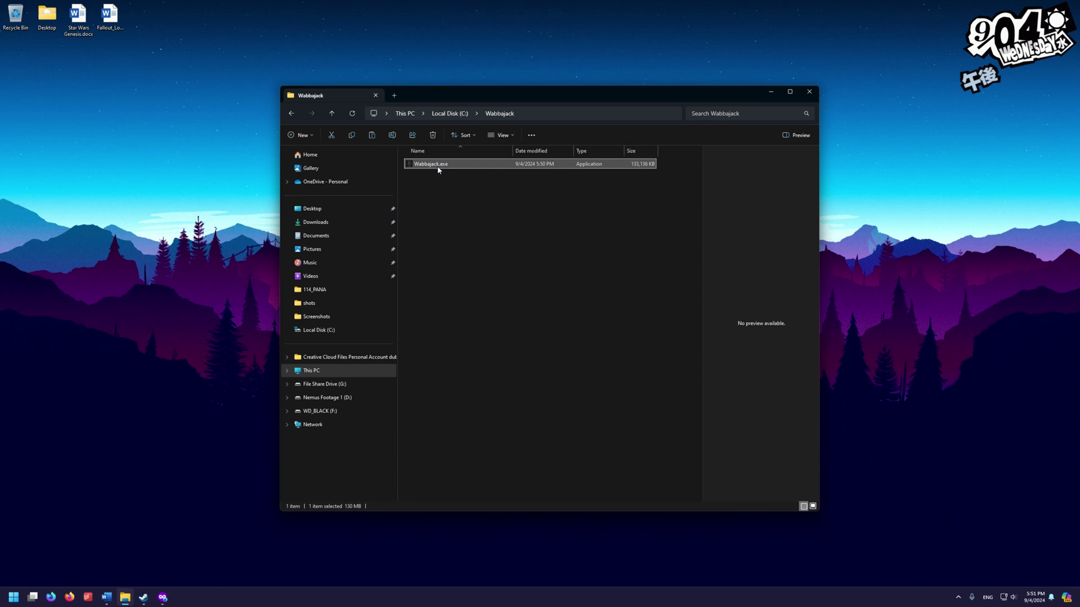
double_click(437, 166)
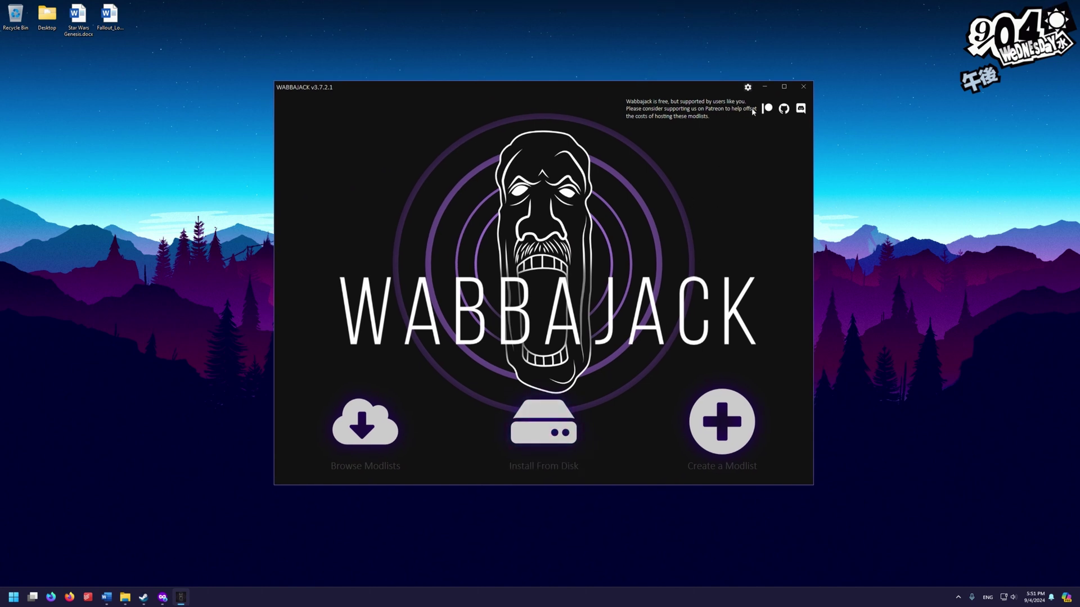
click(748, 89)
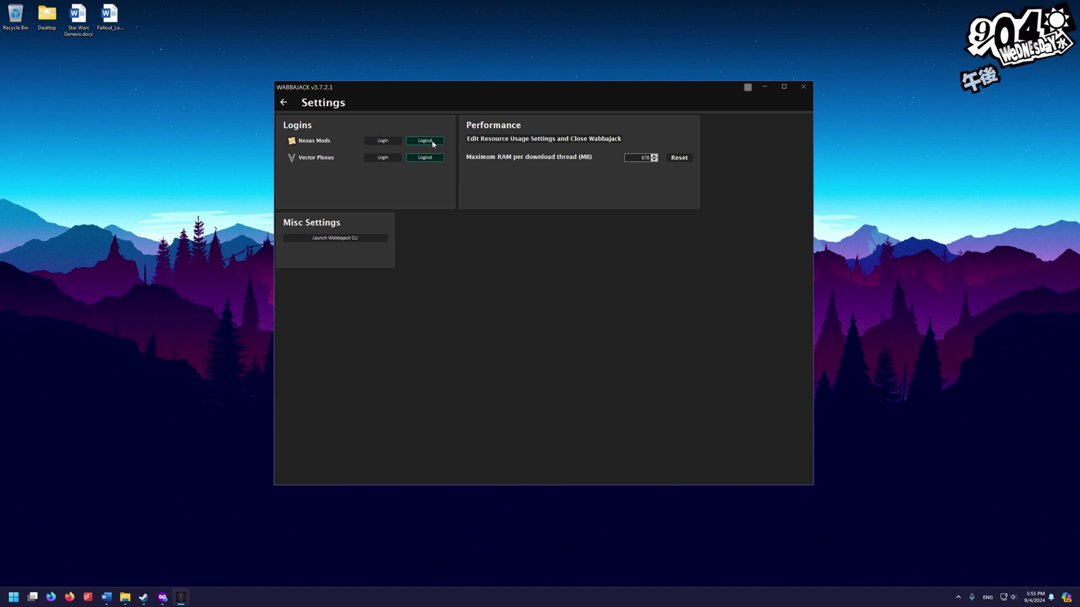
Log in to Nexus Mods, authorise Wabbajack's access, and go back to the main screen
click(392, 141)
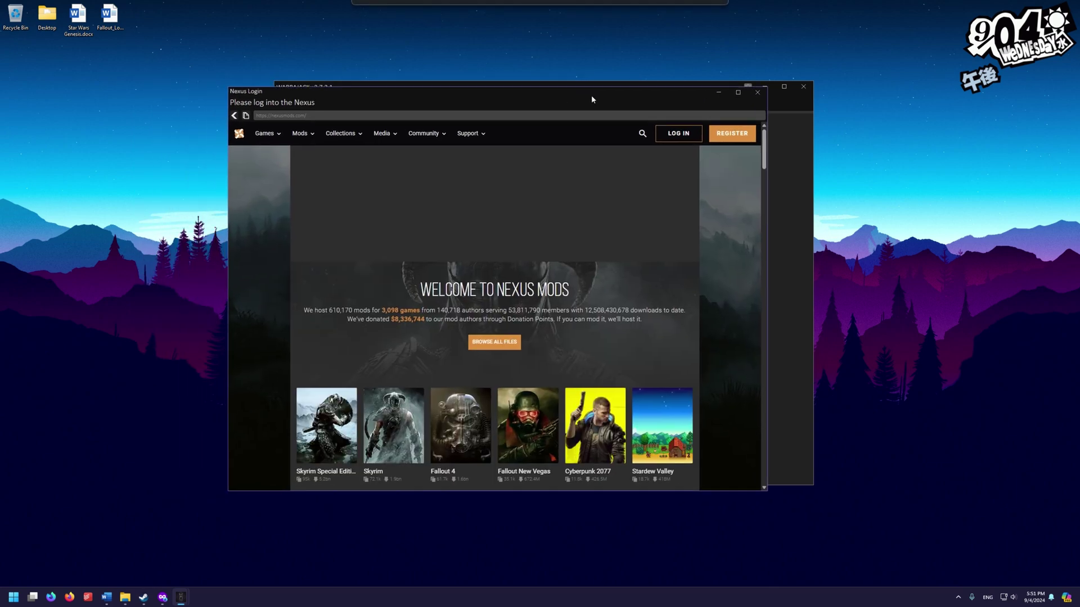
drag(591, 97, 623, 87)
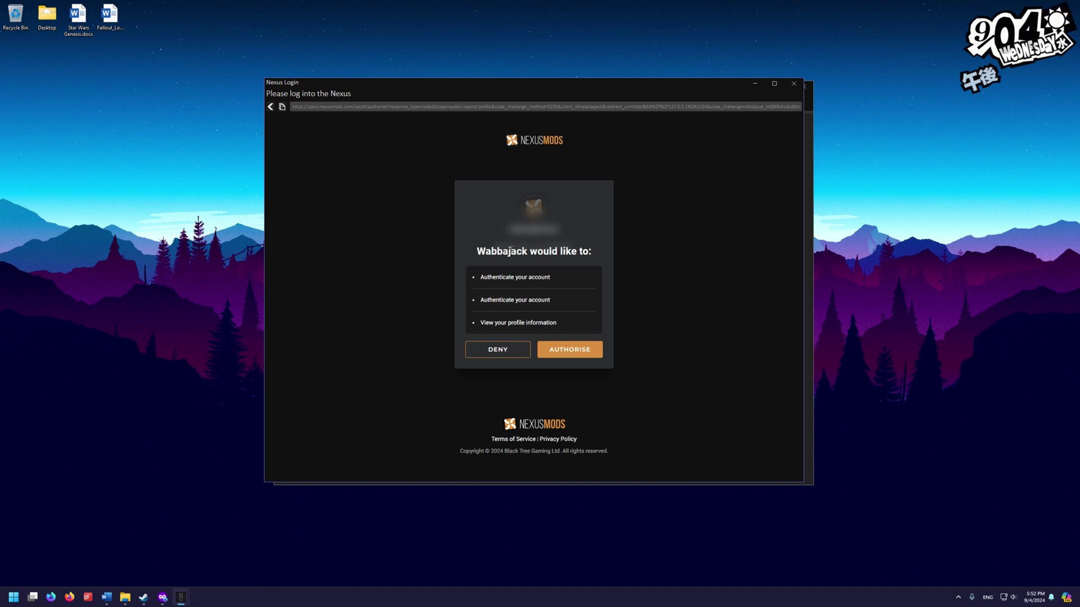
click(594, 356)
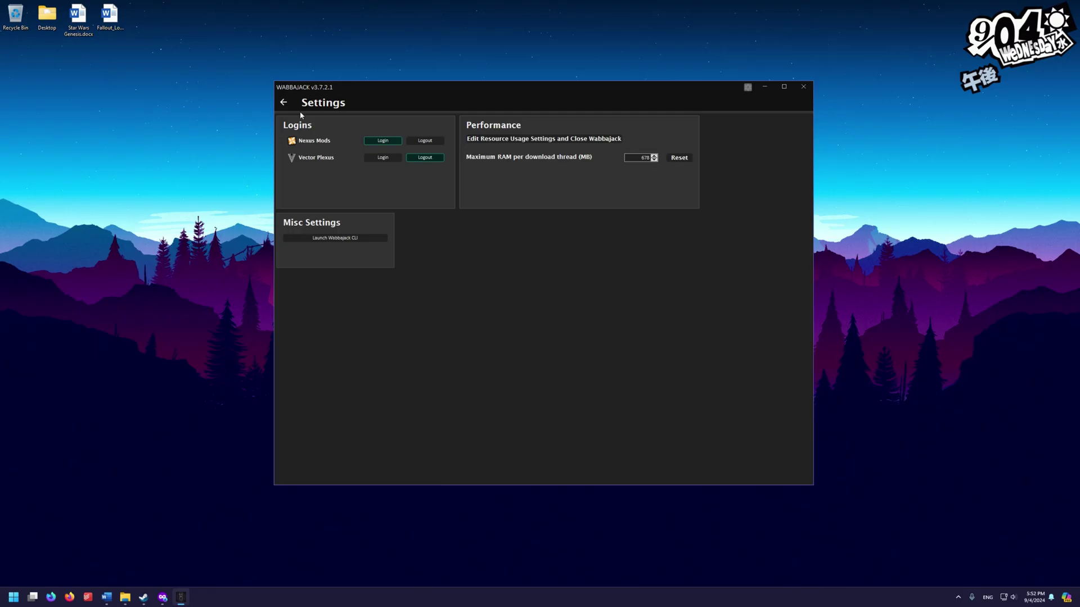
click(283, 103)
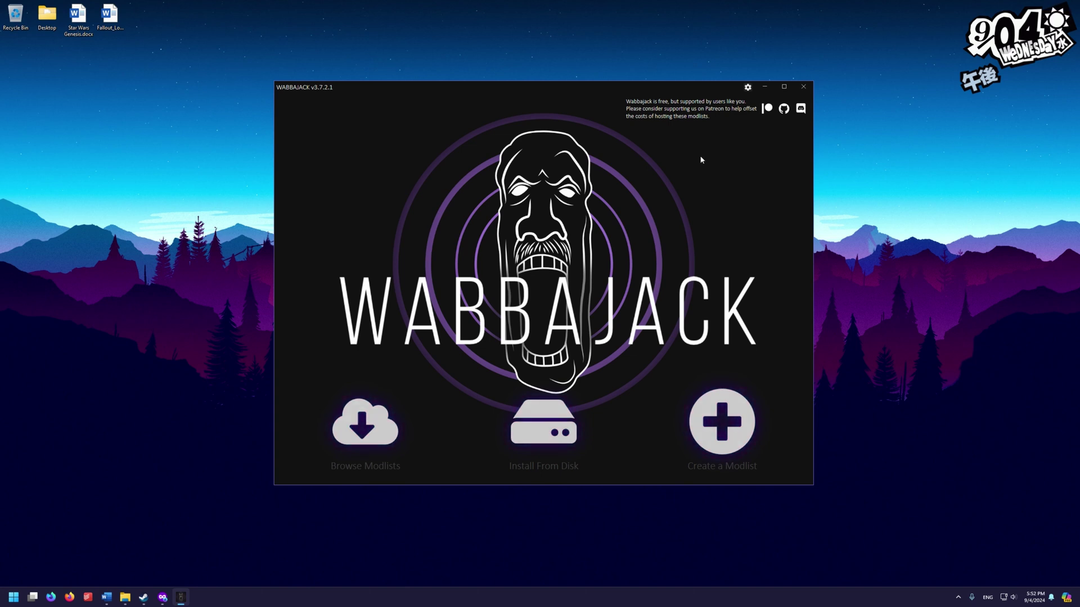
Close Wabbajack and relaunch it by double-clicking Wabbajack.exe in C:\Wabbajack
click(801, 89)
click(125, 597)
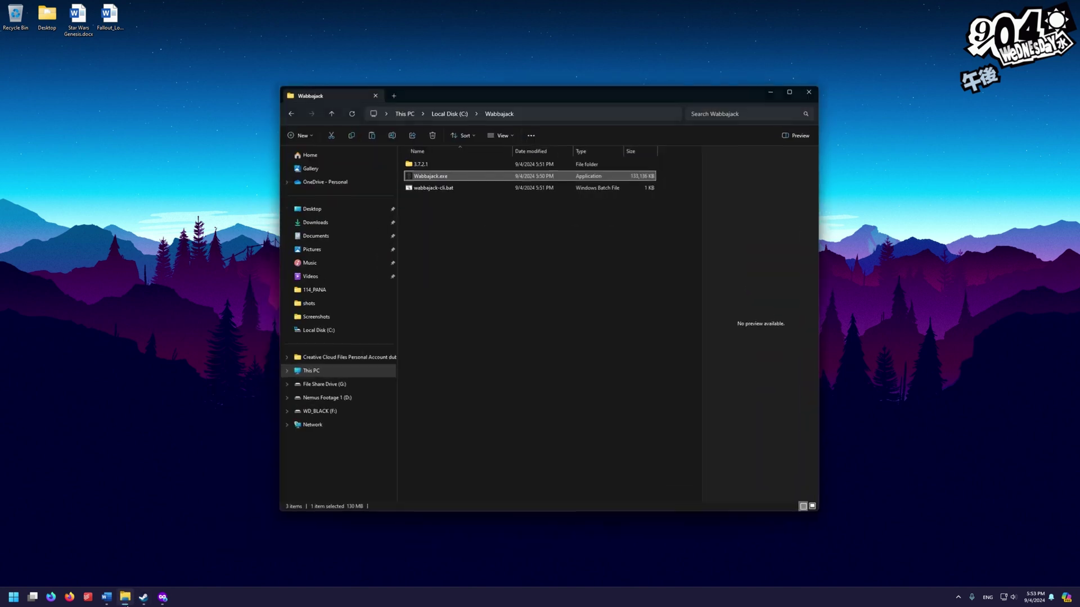
click(445, 179)
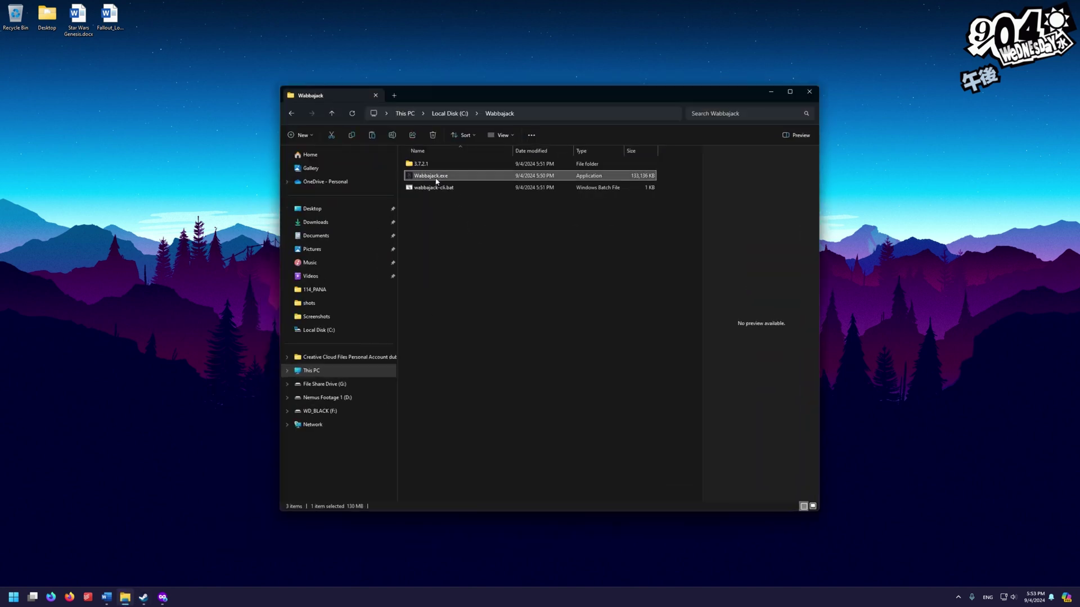
double_click(436, 180)
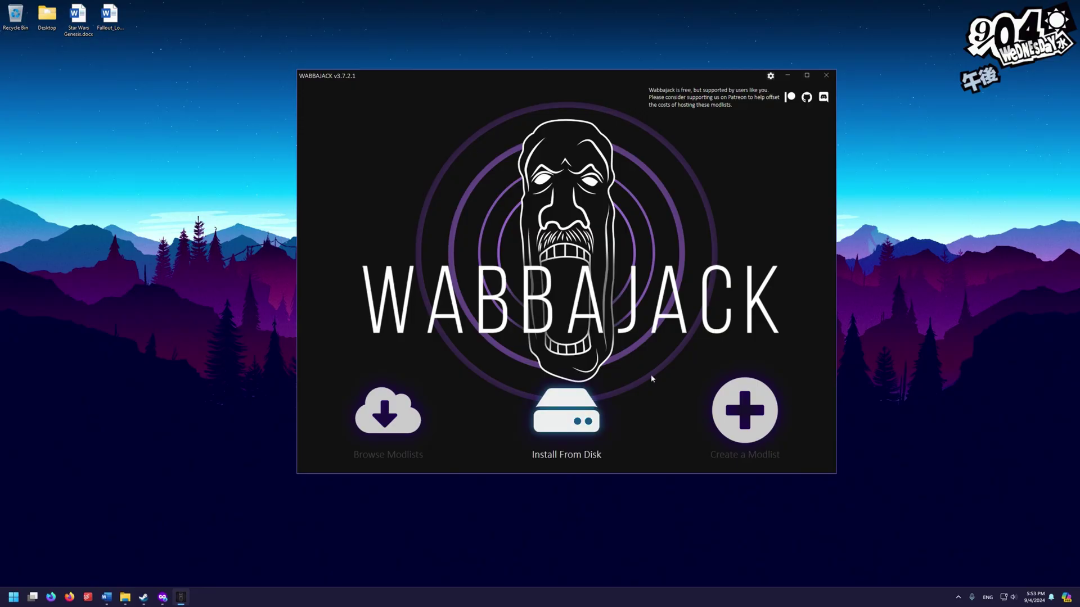
Choose Install From Disk and load C:\Compiler\Star Wars Genesis.wabbajack as the target modlist
click(585, 411)
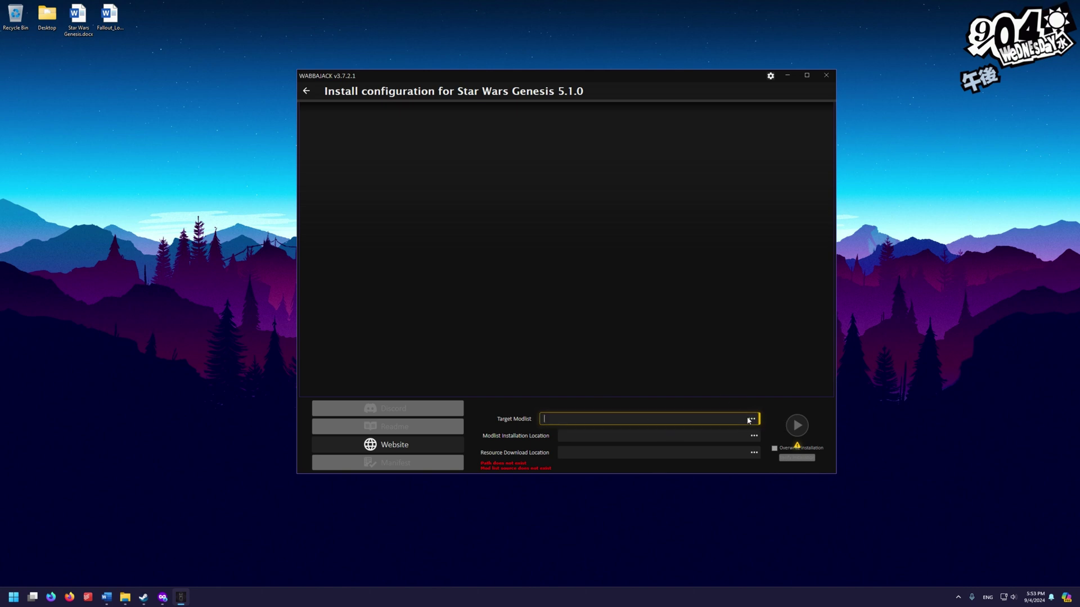
click(753, 420)
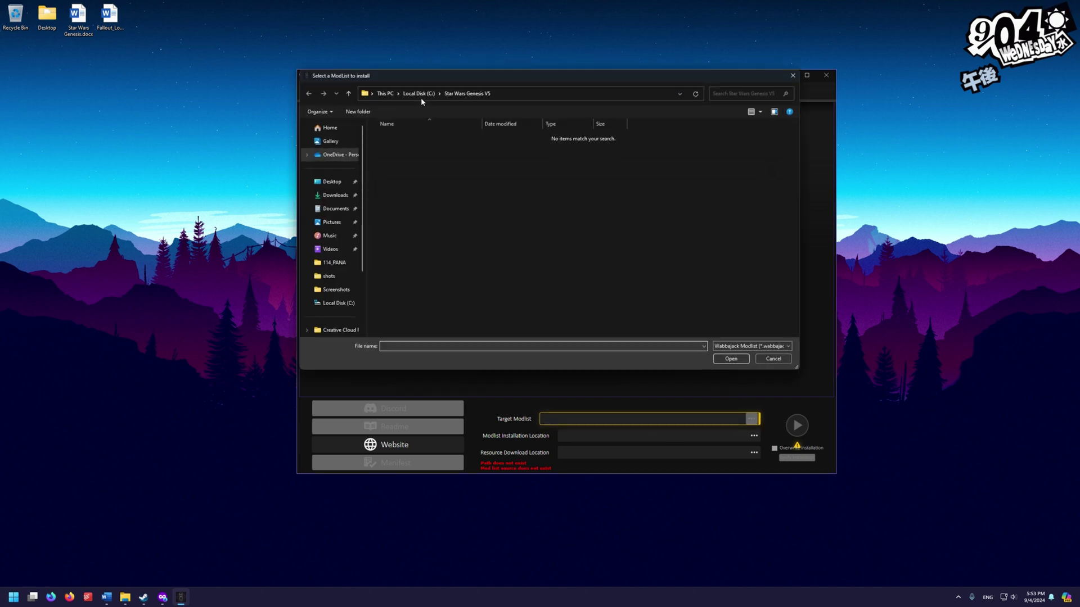
click(340, 307)
double_click(405, 186)
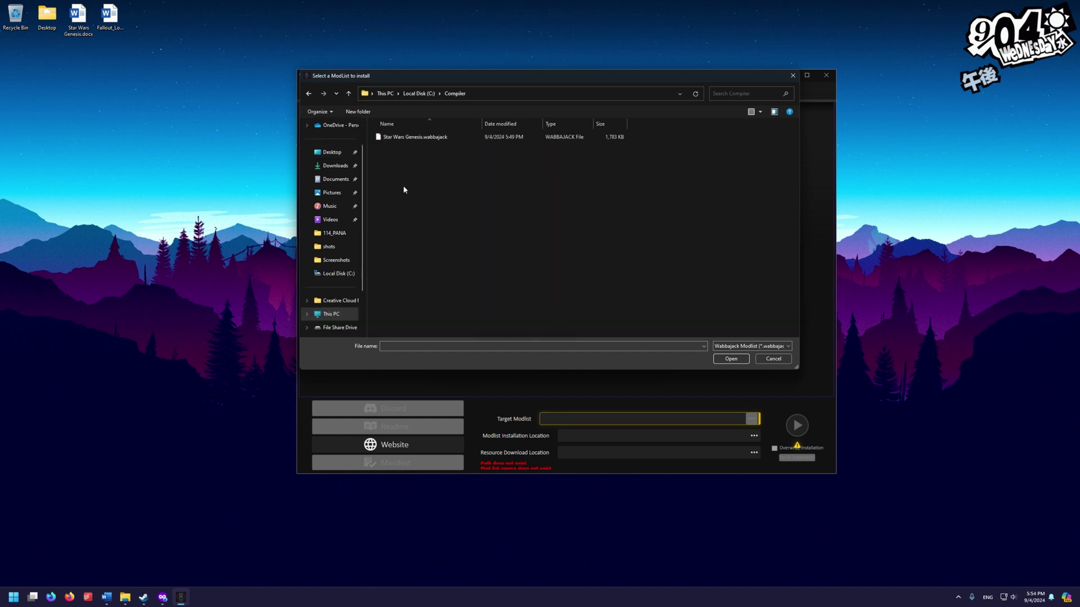
click(411, 141)
click(731, 359)
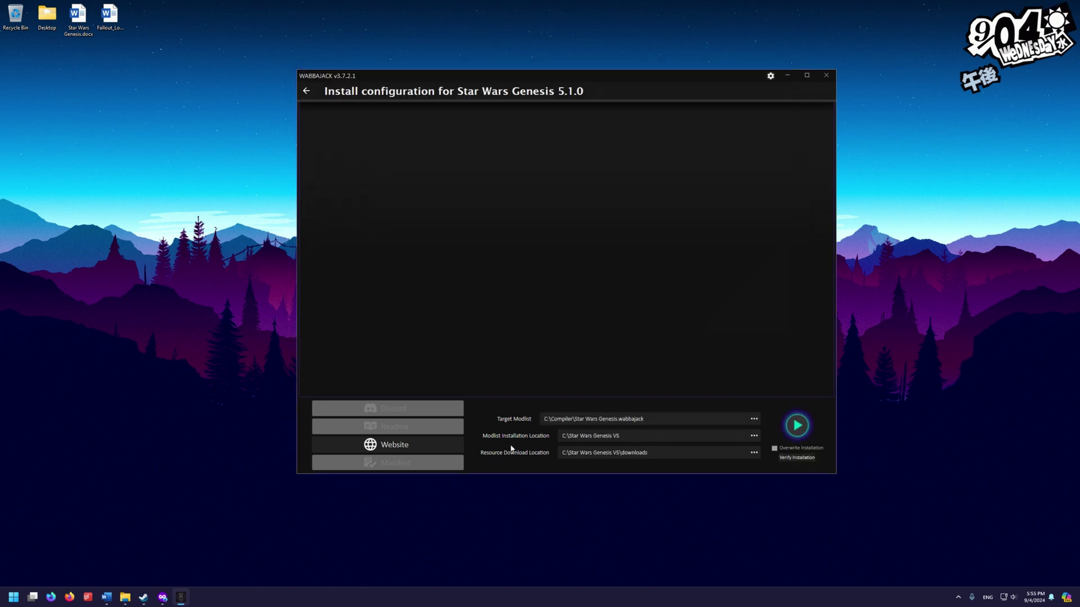
Set the install folder to C:\Star Wars Genesis V5, run the install, then close Wabbajack
click(753, 436)
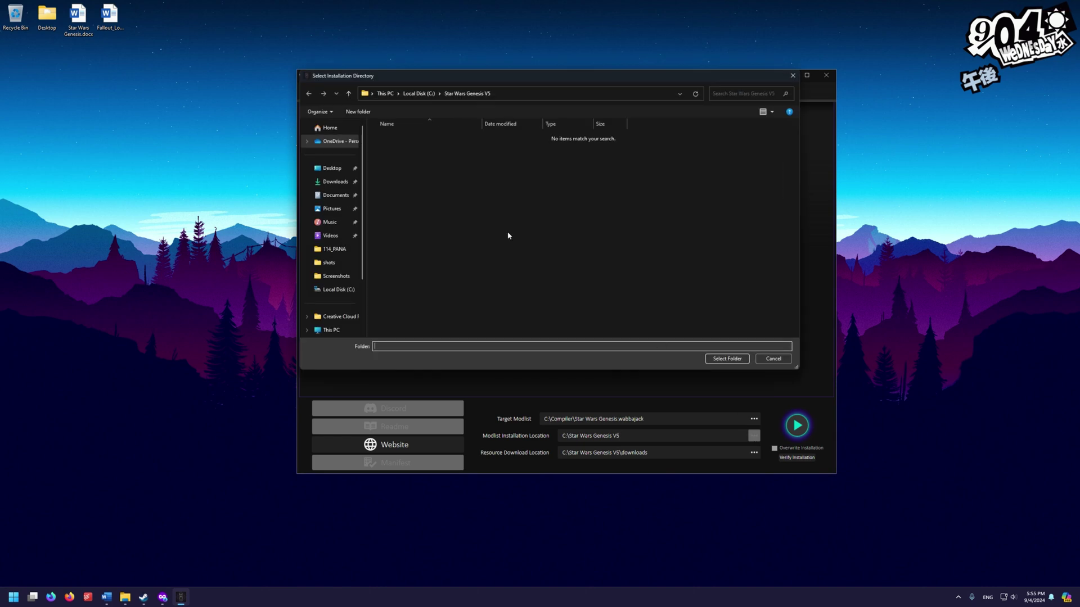
click(335, 289)
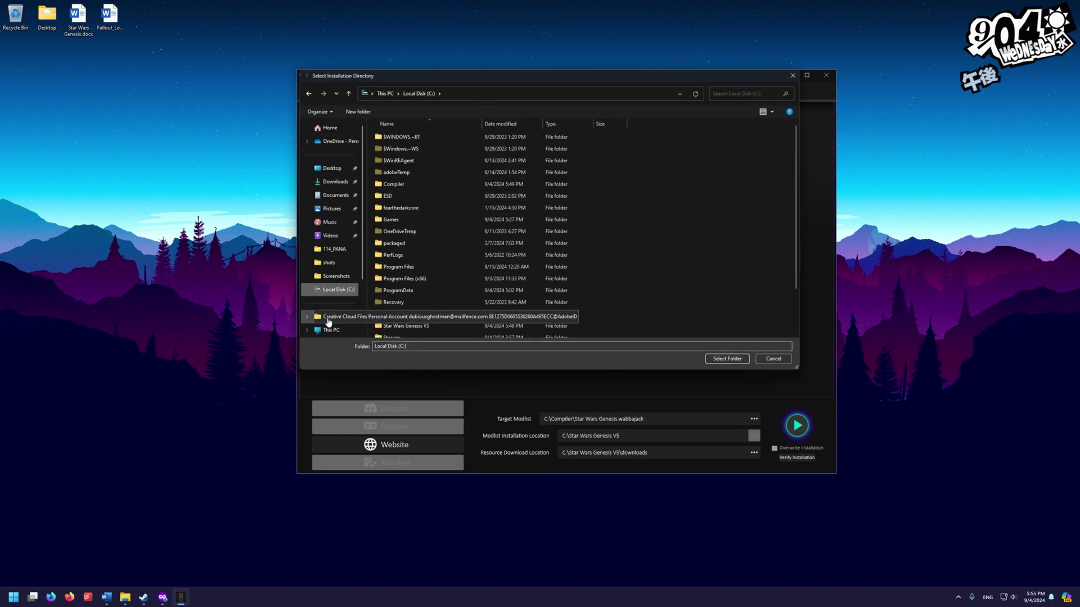
scroll(335, 318, down, 1)
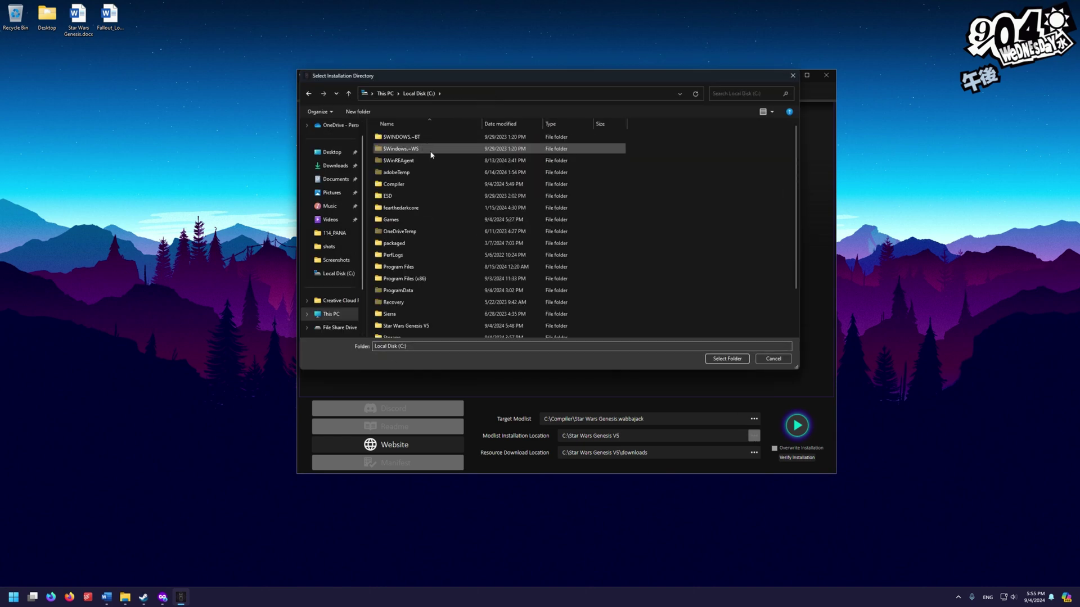
click(425, 325)
click(727, 359)
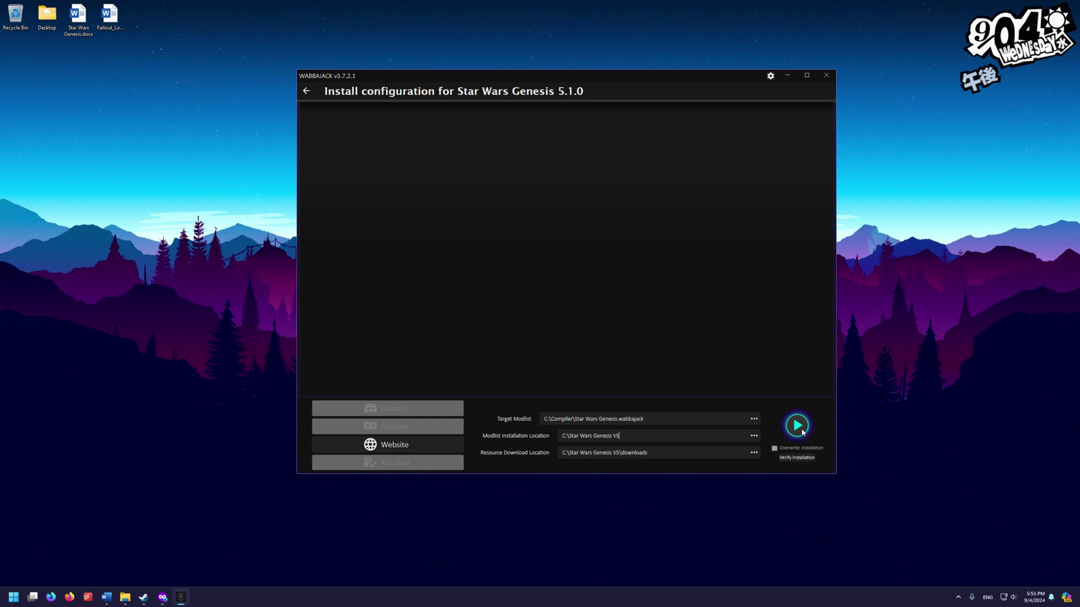
click(802, 430)
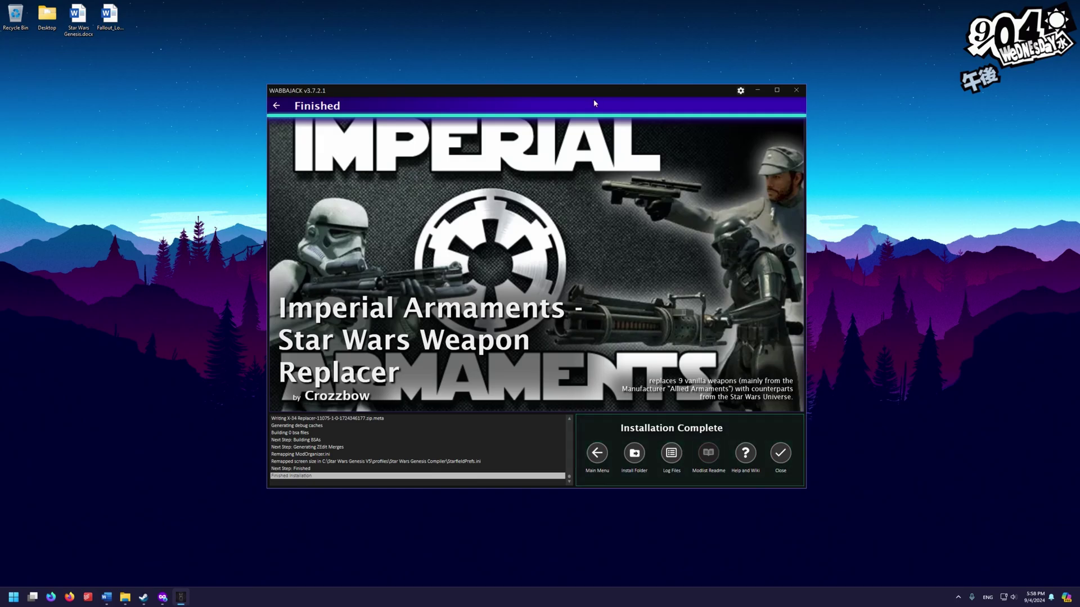
click(781, 454)
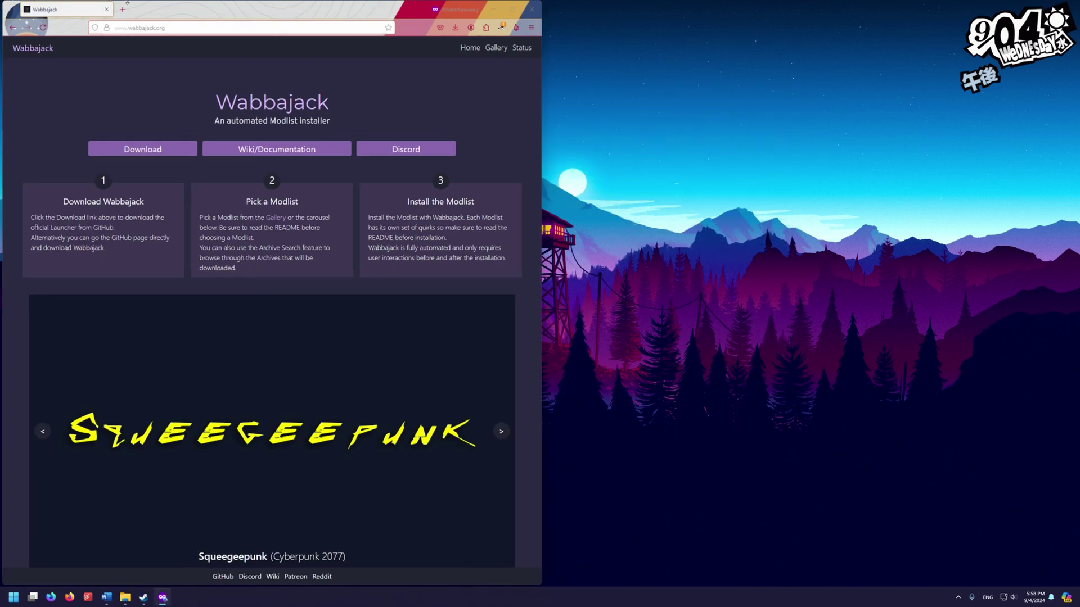
Load the StarfieldCustom.ini Drive link in a private Firefox window and download the file
click(106, 9)
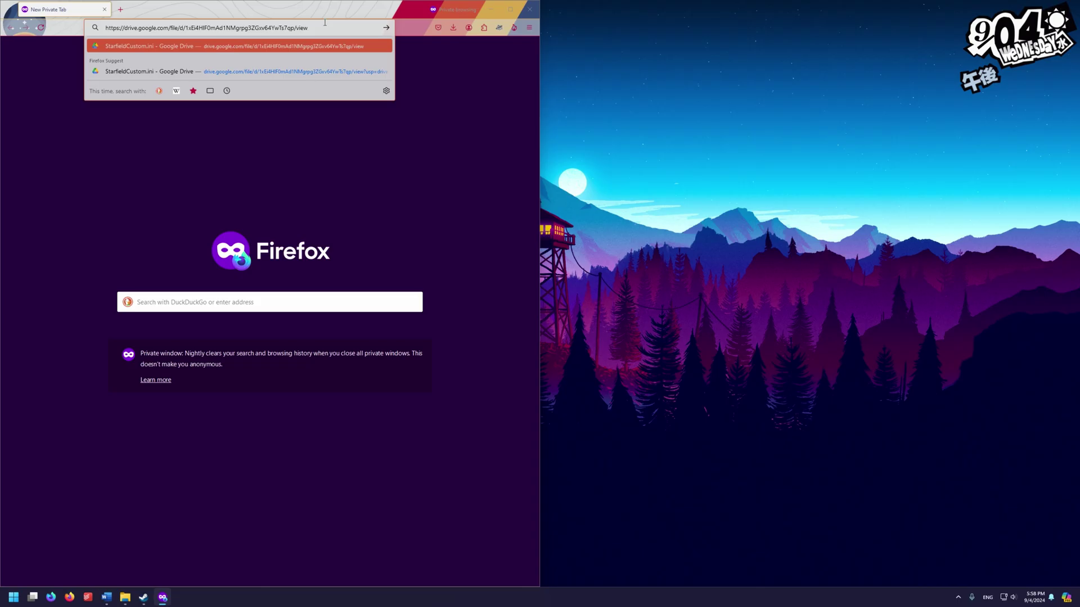
key(Return)
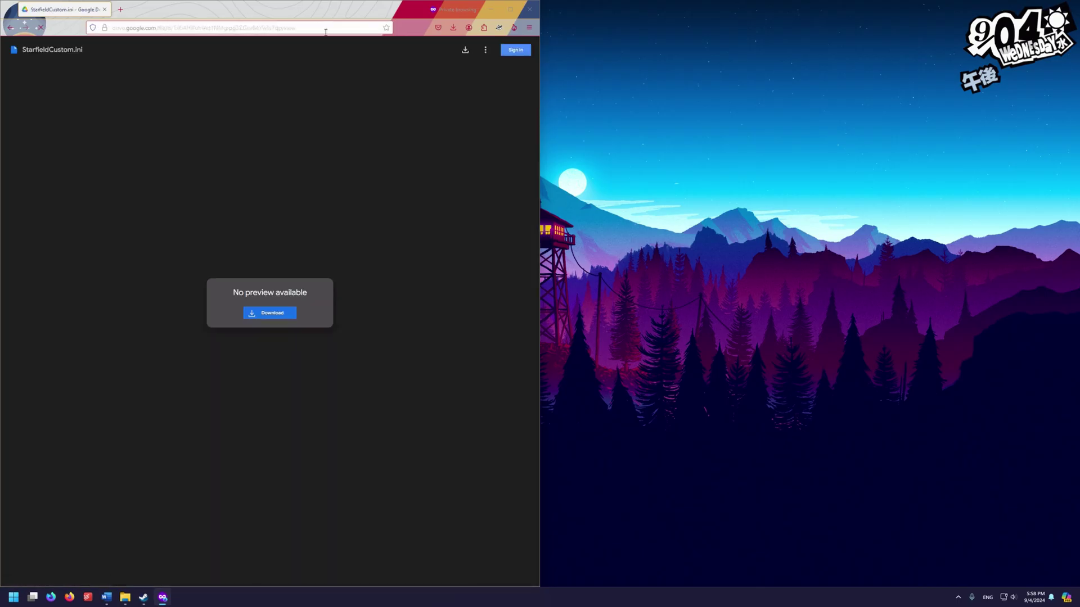
click(285, 312)
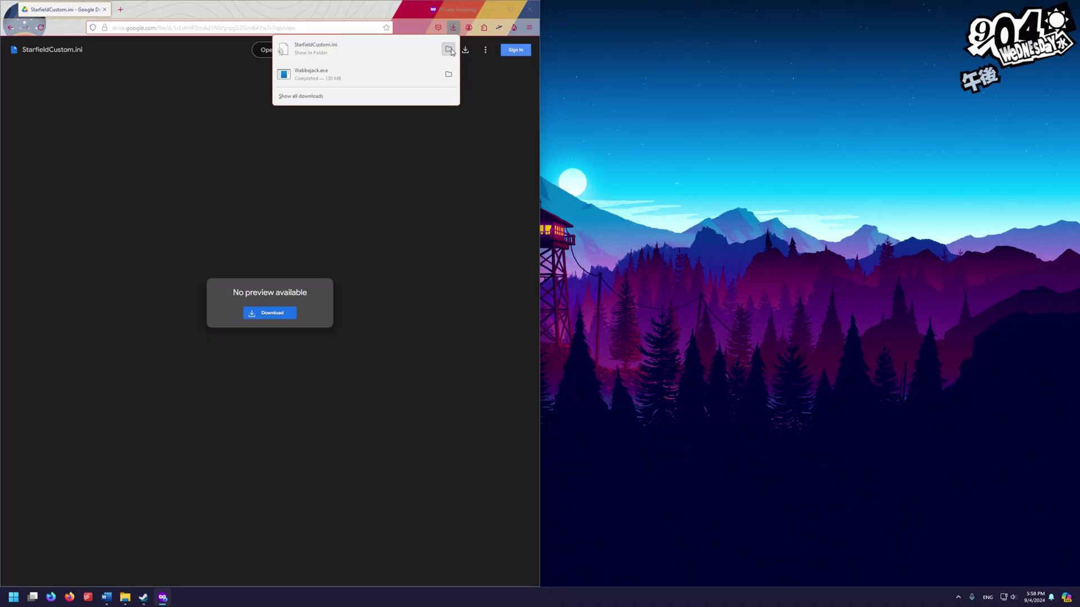
Paste the downloaded StarfieldCustom.ini into Documents\My Games\Starfield
click(449, 50)
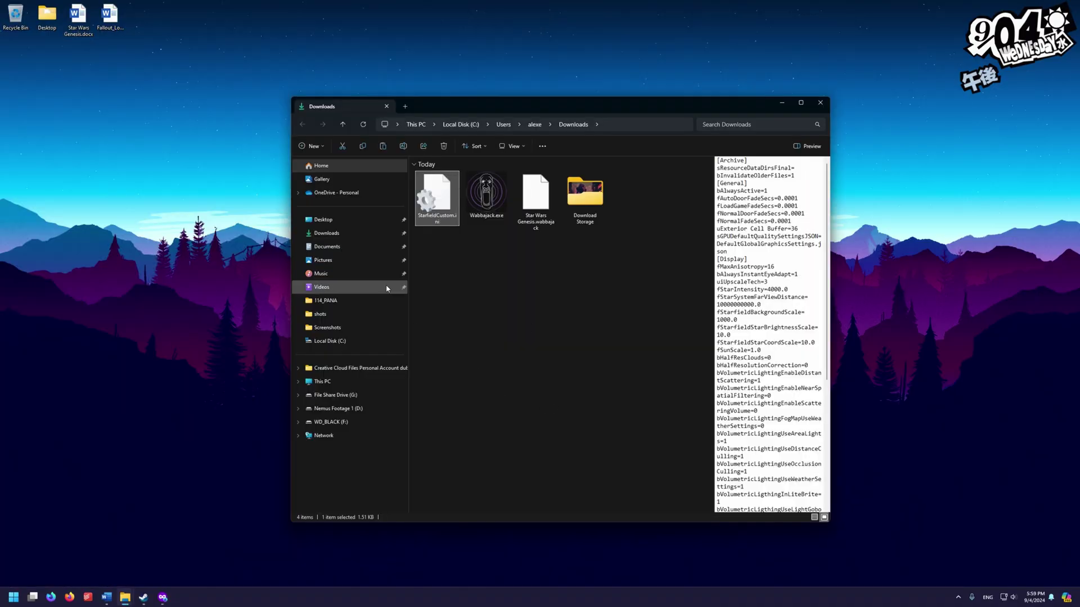
click(337, 247)
click(520, 236)
double_click(520, 233)
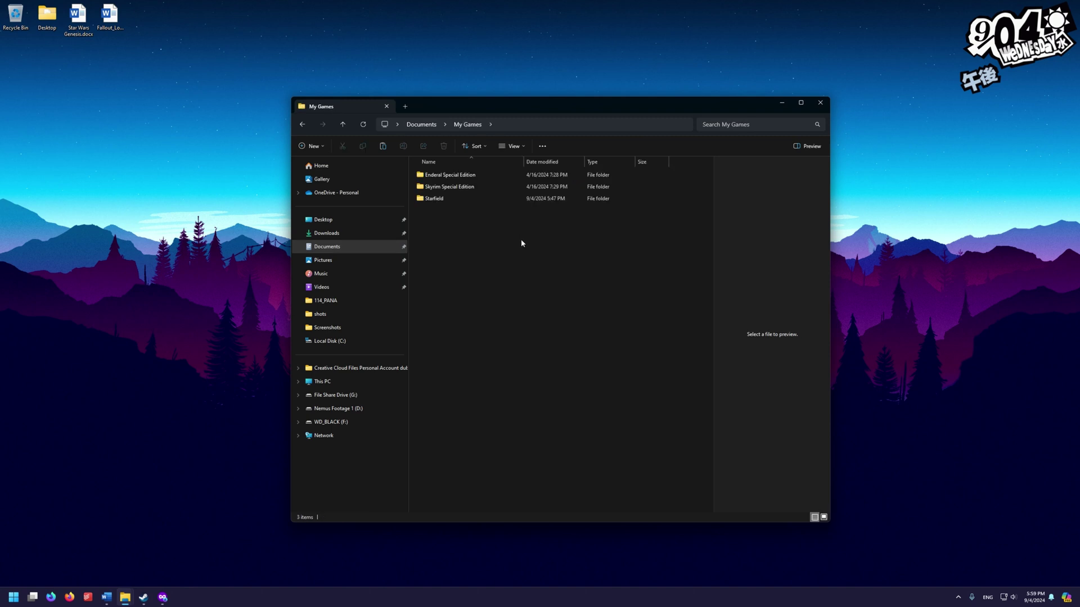
double_click(441, 198)
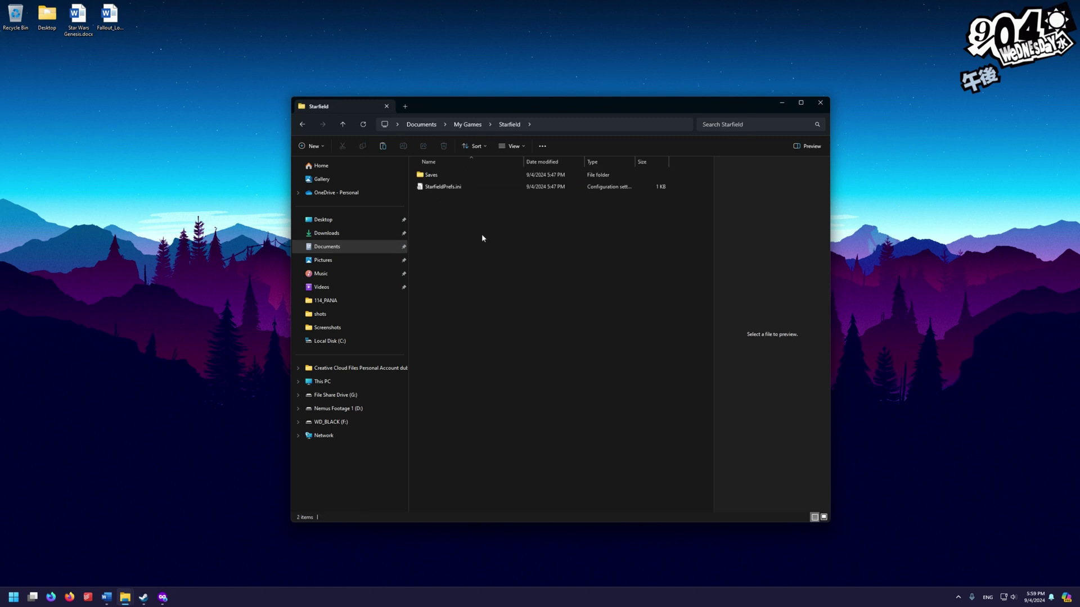
key(ctrl+v)
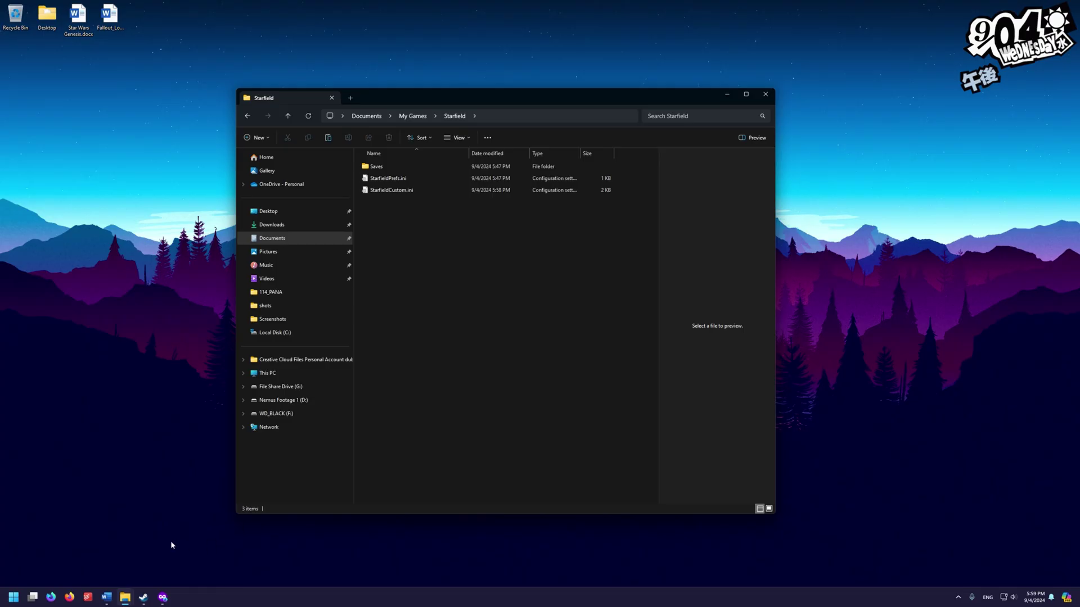
Paste the Jetpack Installation Drive folder link into Firefox's address bar
key(super+d)
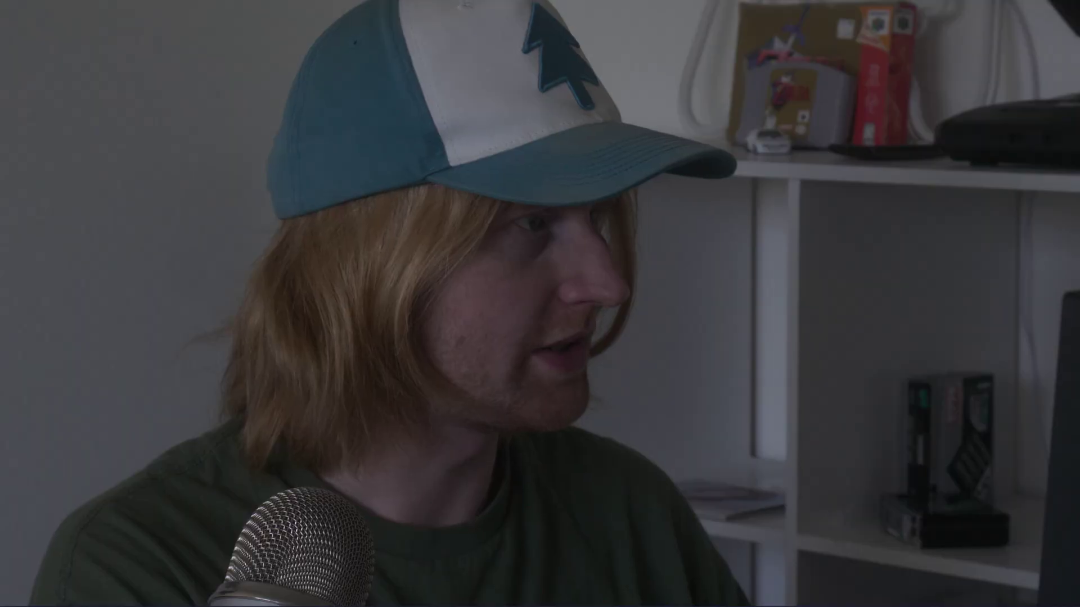
click(165, 28)
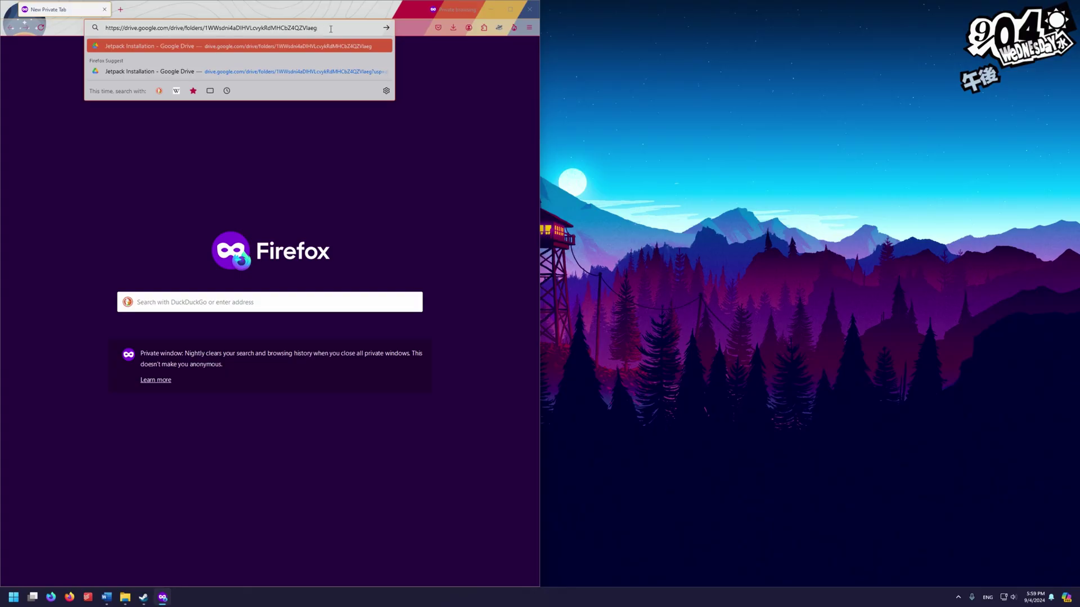
Download the .7z archive from the Jetpack Installation Drive folder and open it in WinRAR
key(Return)
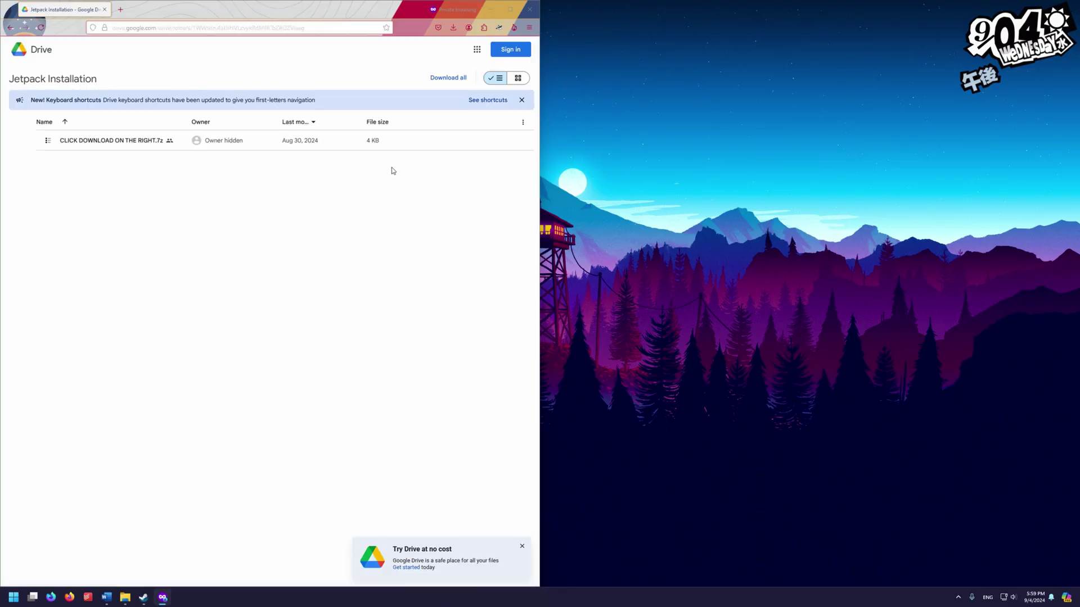
click(418, 144)
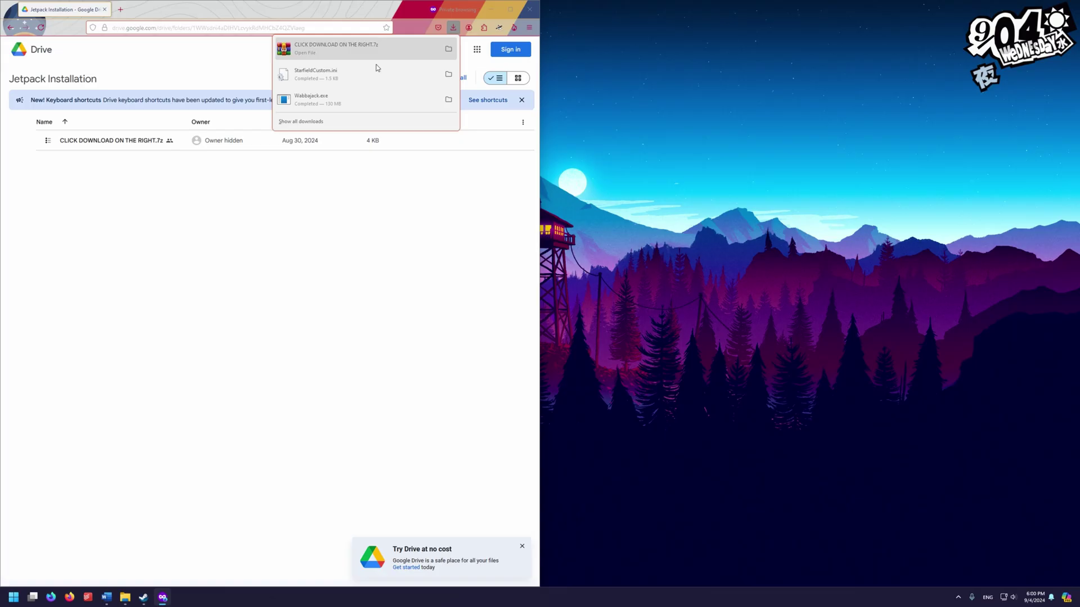
click(447, 50)
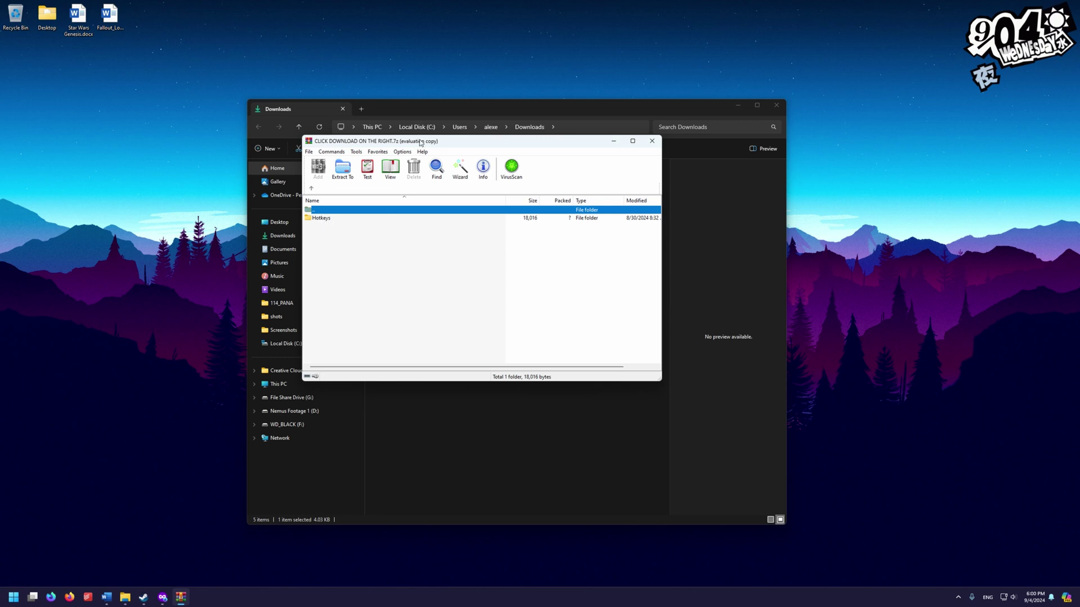
Drag the archive's Hotkeys folder into Documents\My Games\Starfield, then close that folder window
drag(421, 143, 209, 66)
click(738, 106)
click(132, 599)
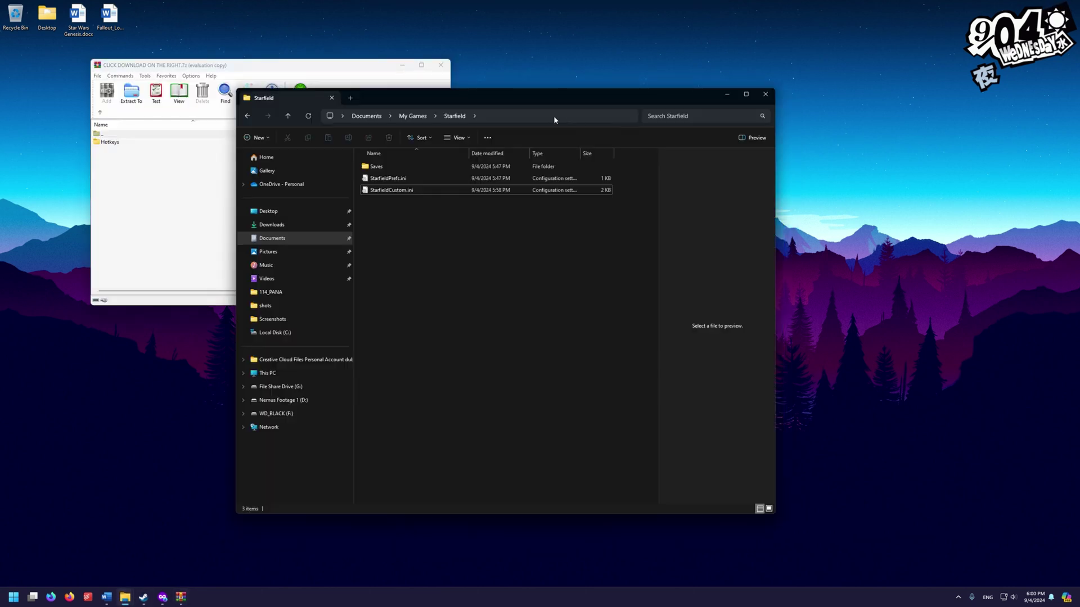
drag(566, 94, 813, 123)
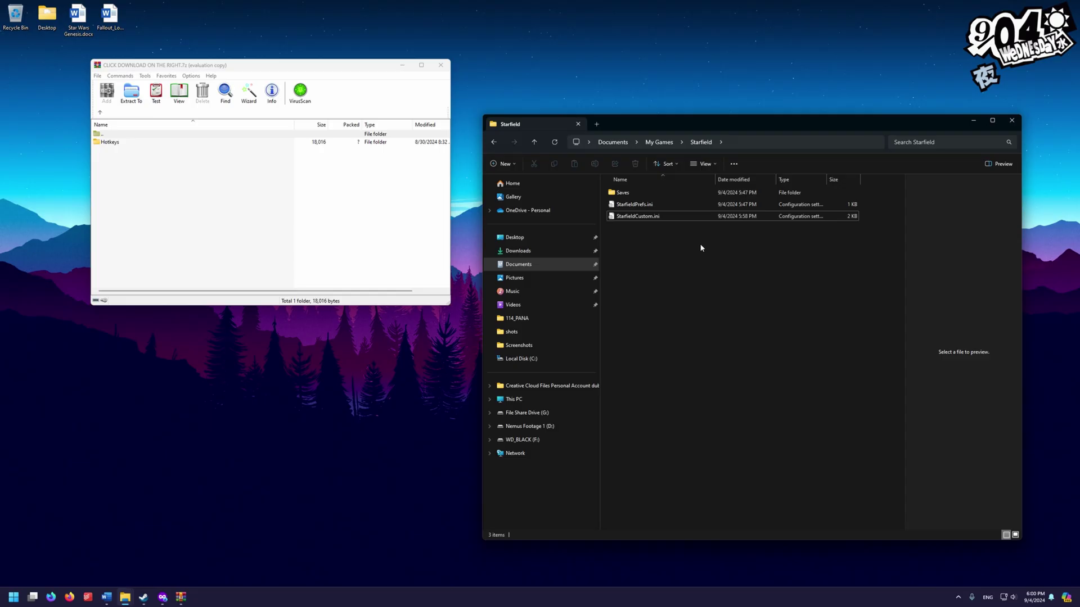
click(107, 142)
drag(619, 232, 674, 246)
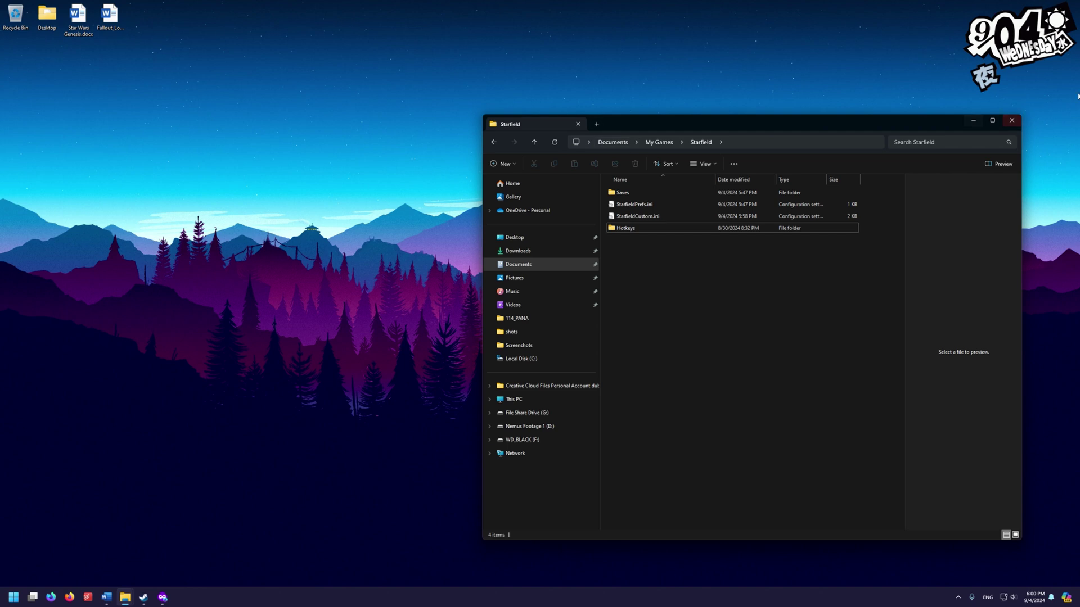
click(1011, 122)
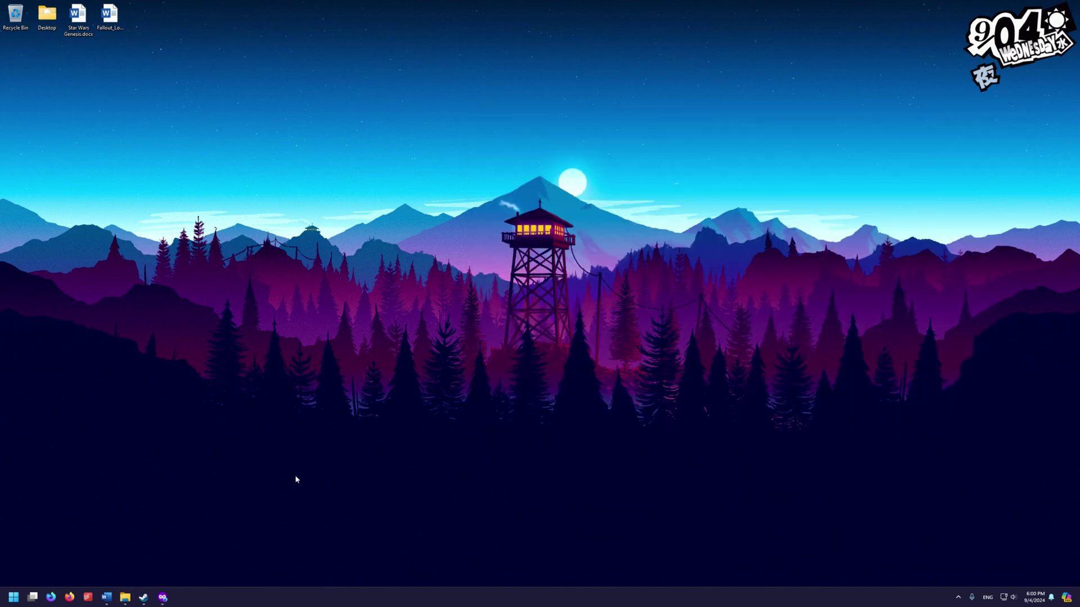
Run ModOrganizer.exe from the C:\Star Wars Genesis V5 folder
click(125, 597)
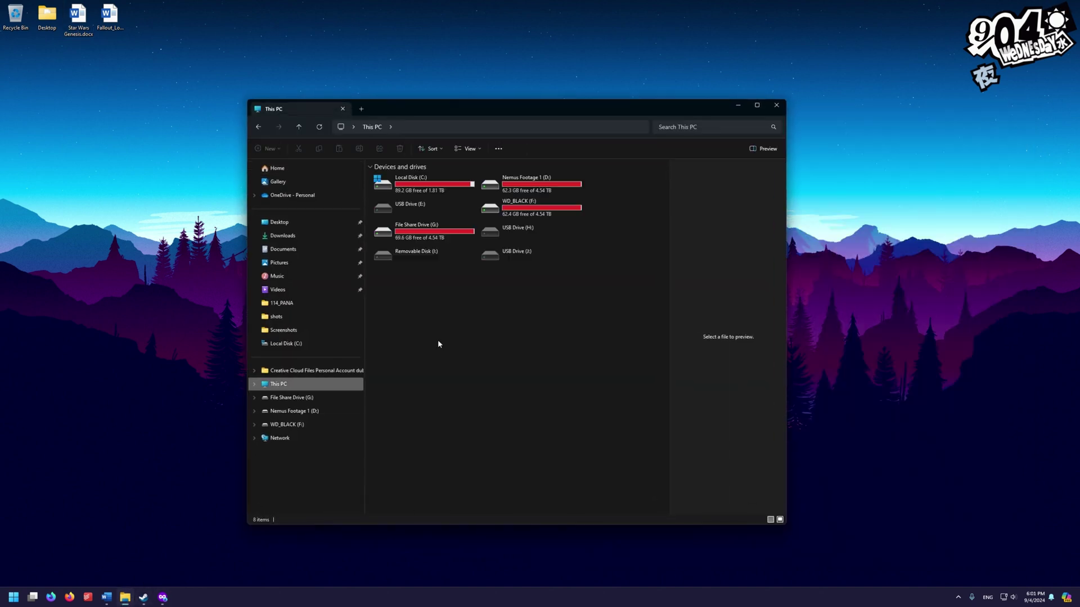
double_click(394, 183)
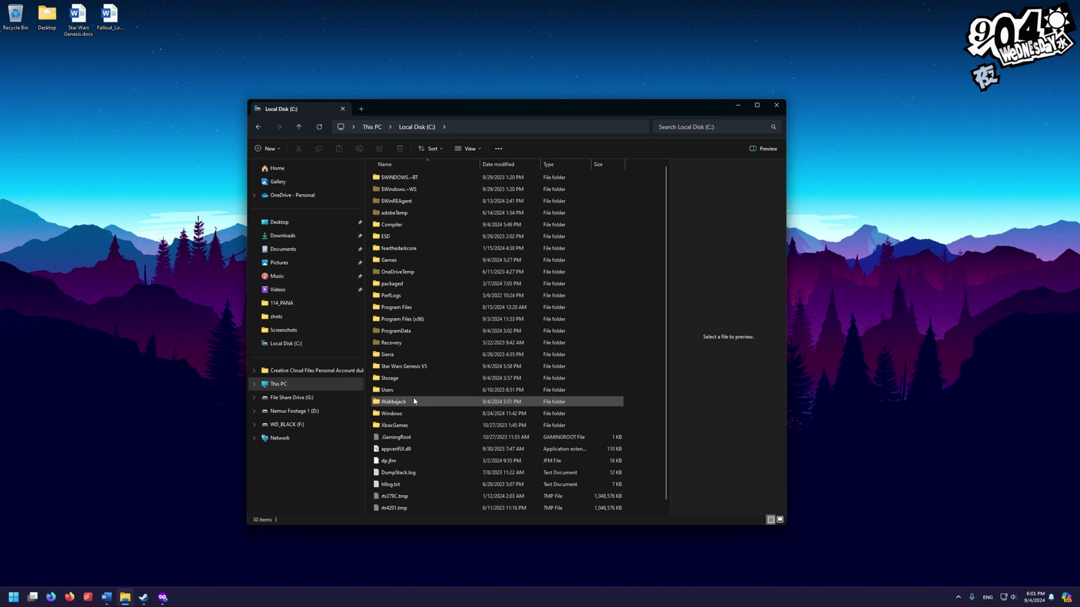
click(416, 366)
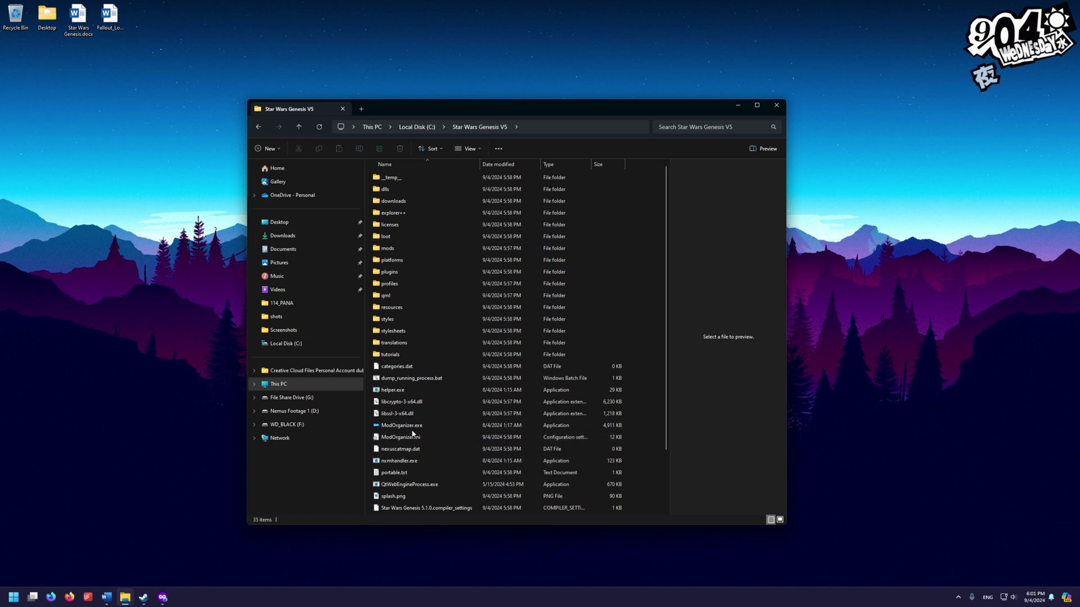
click(399, 426)
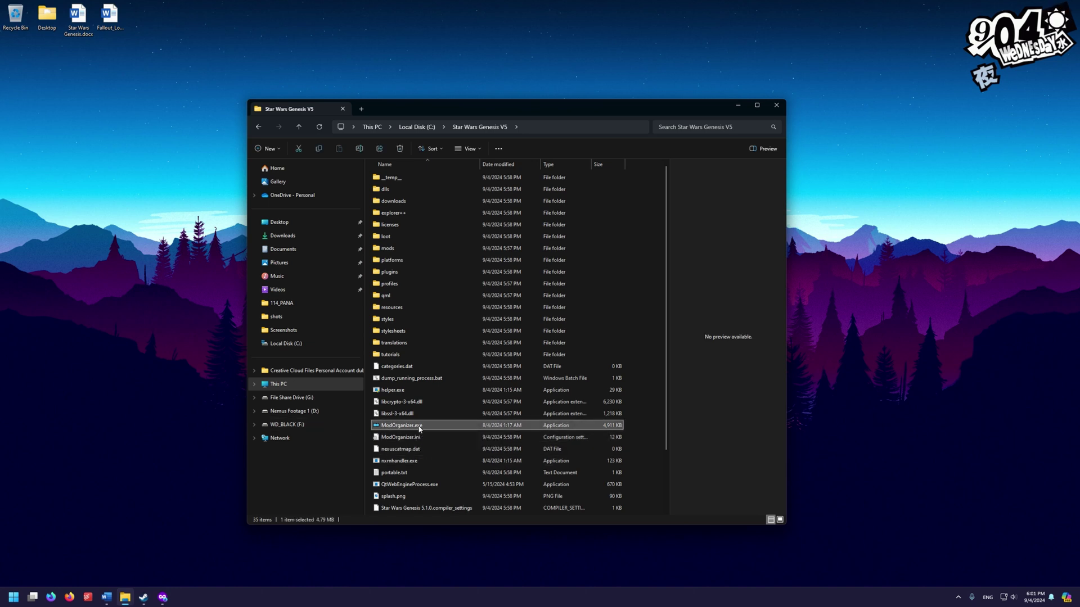
double_click(418, 426)
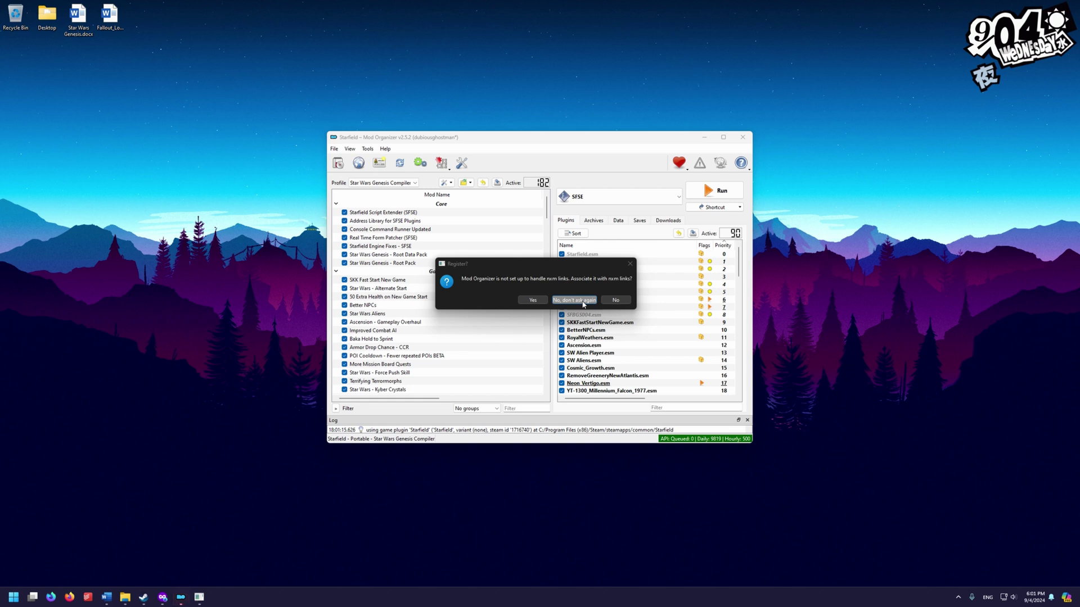
Decline nxm link handling and choose SFSE as the executable to run
click(615, 300)
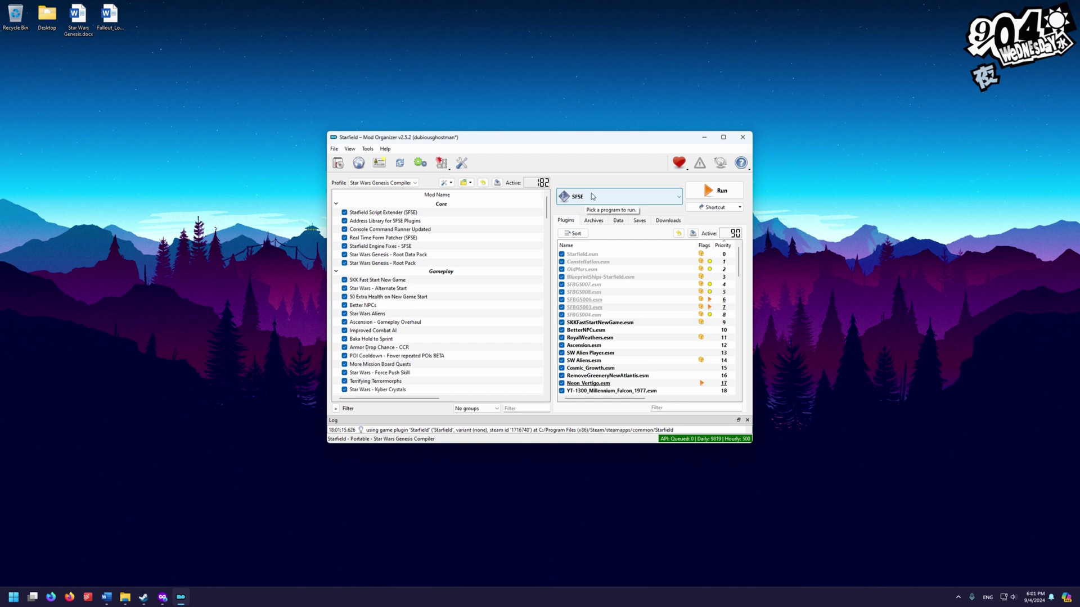
click(621, 200)
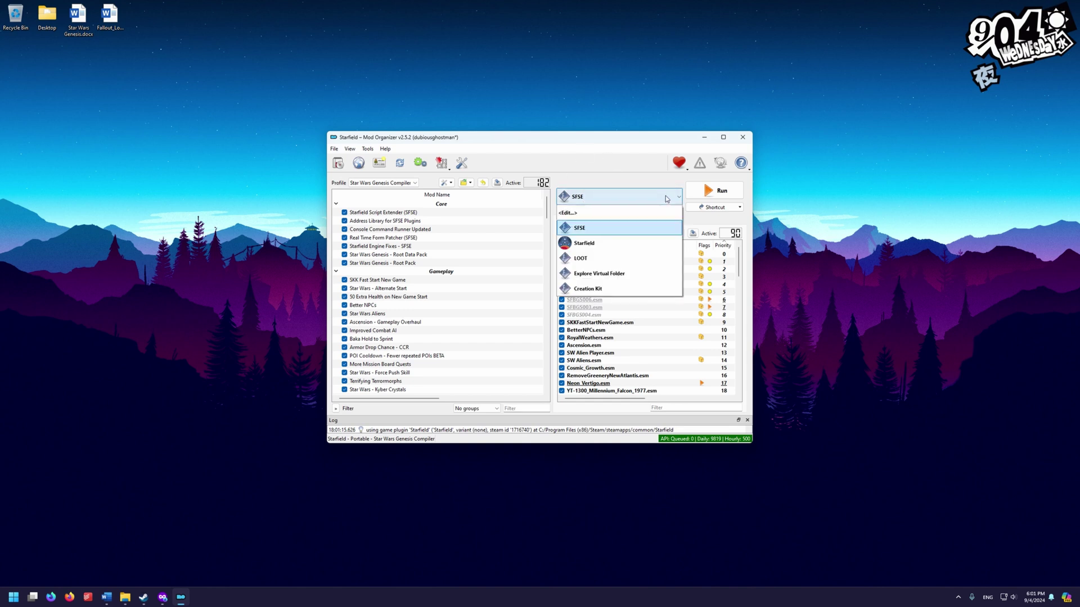
click(585, 228)
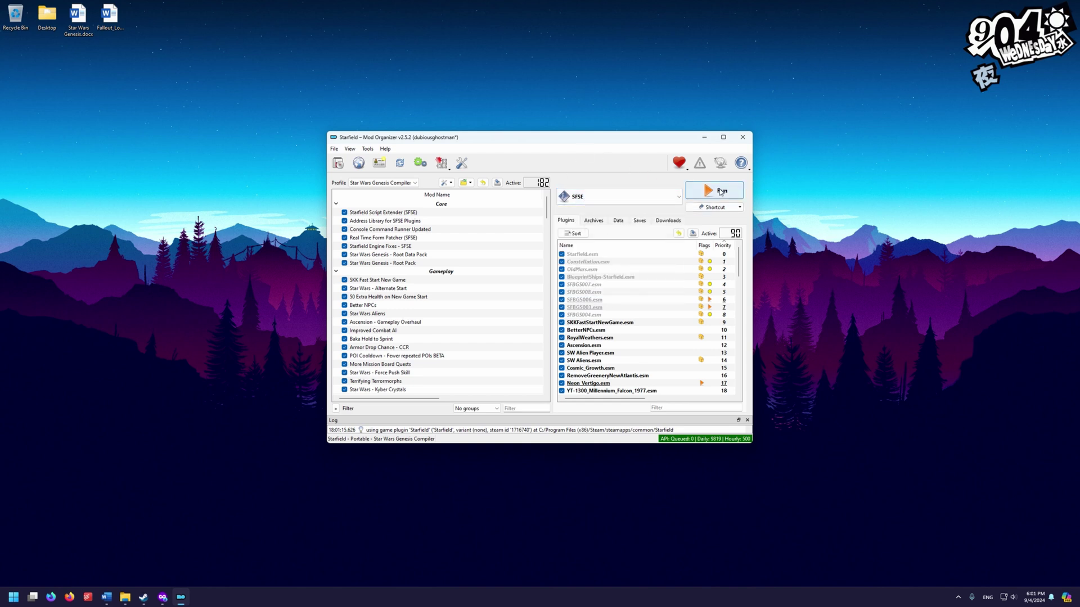
Launch the game through SFSE to its main menu, then quit back out
click(721, 191)
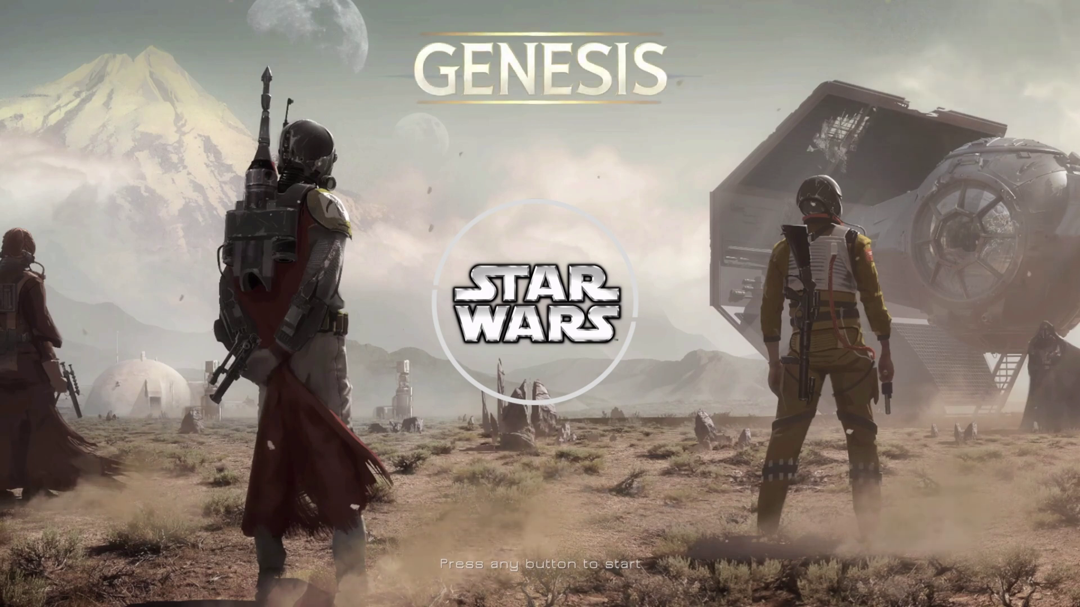
key(Return)
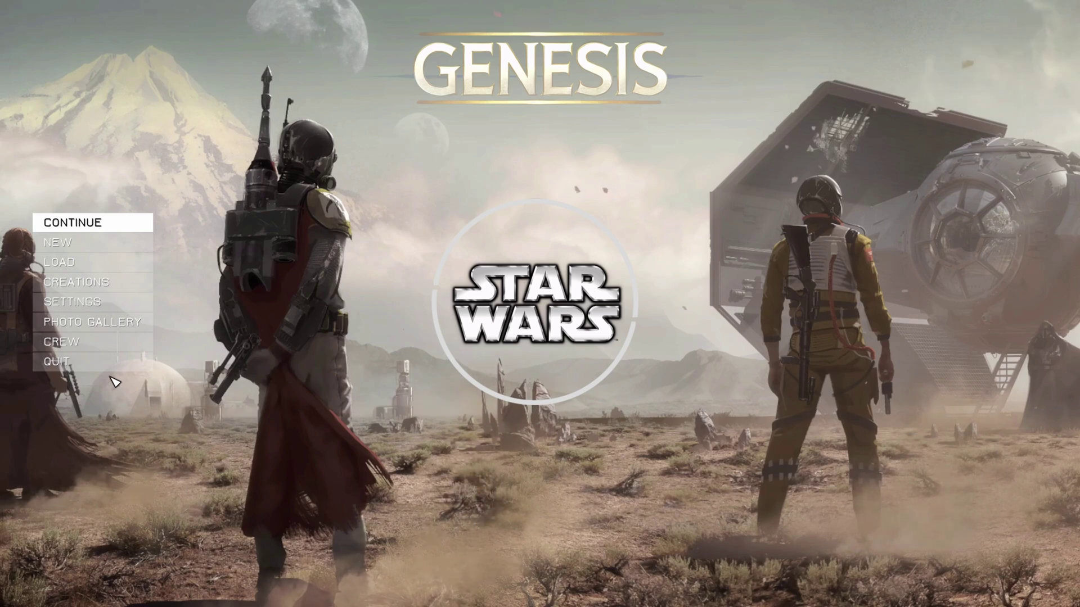
click(110, 374)
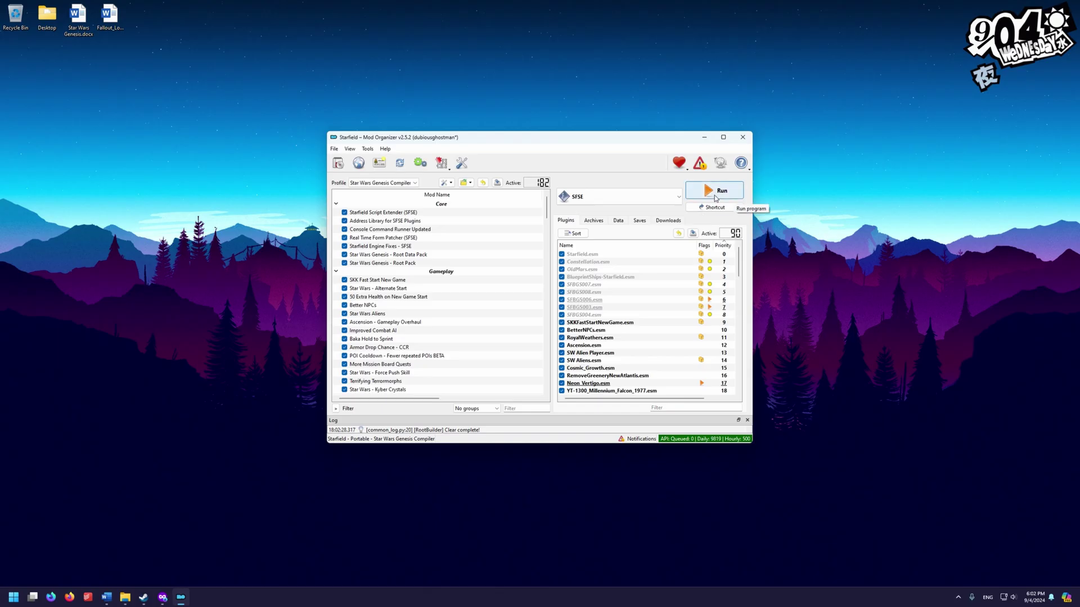
Start a new game with Nar Shaddaa start and Bounty Hunter Loadout in Alternate Start
click(715, 192)
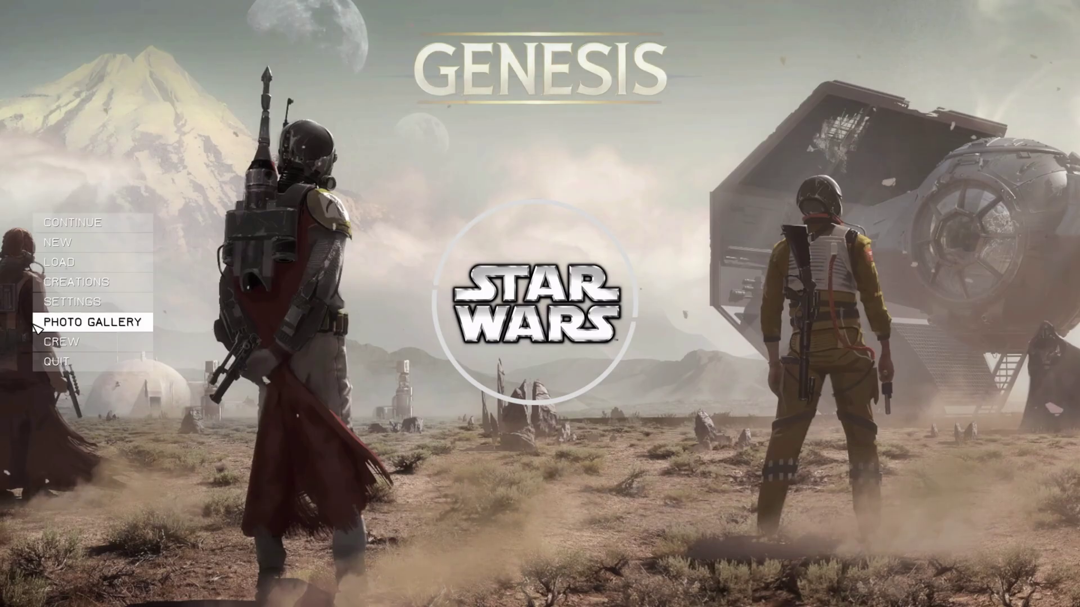
click(100, 252)
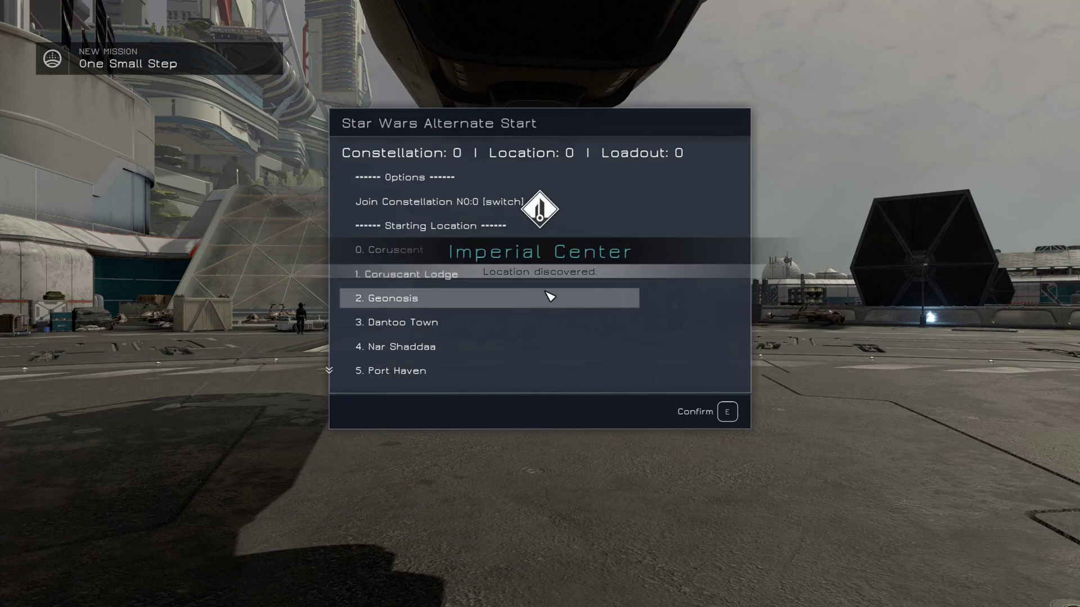
click(444, 353)
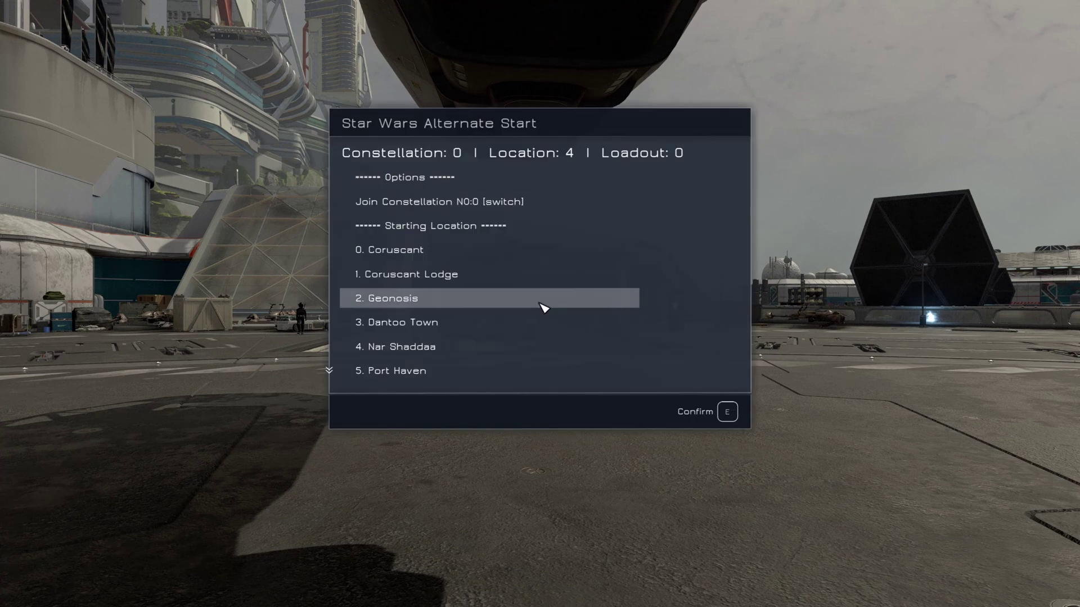
scroll(458, 362, down, 3)
scroll(436, 352, down, 1)
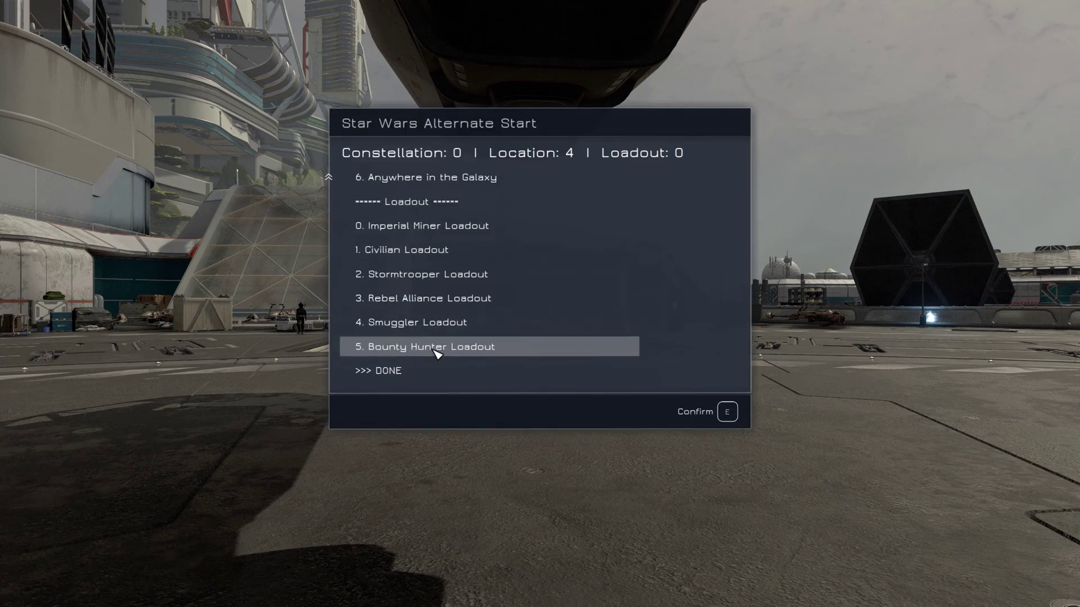
click(436, 352)
scroll(458, 345, down, 7)
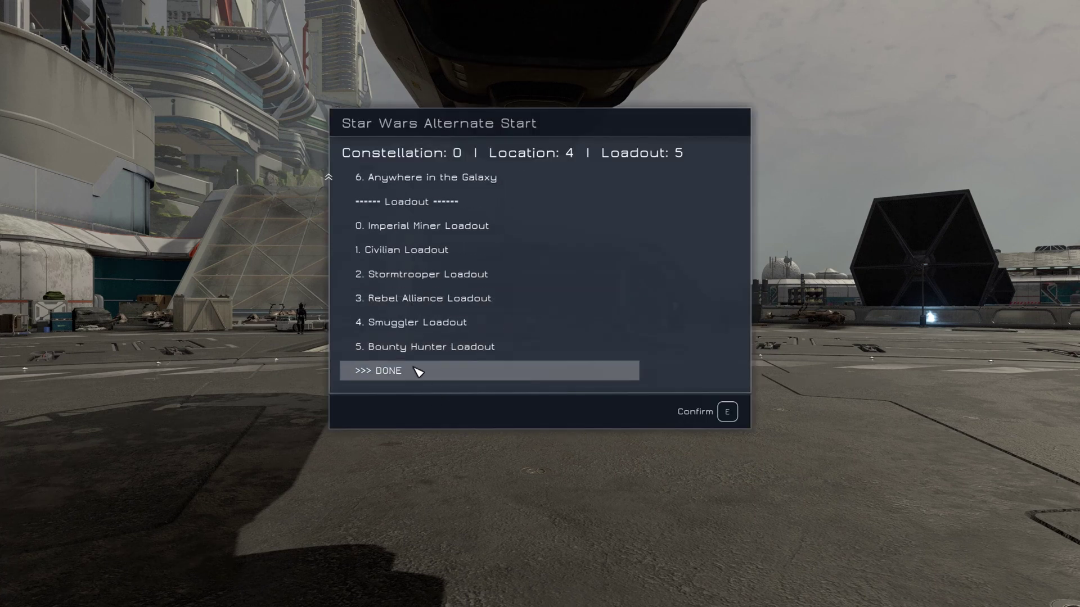
click(414, 371)
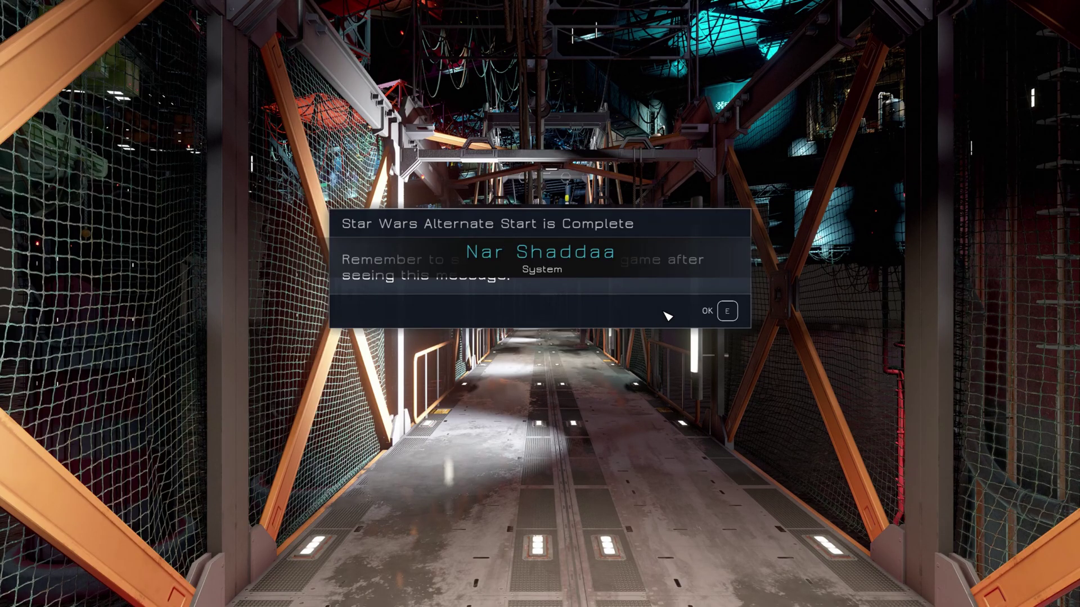
Save the new game into an empty save slot
key(e)
key(Escape)
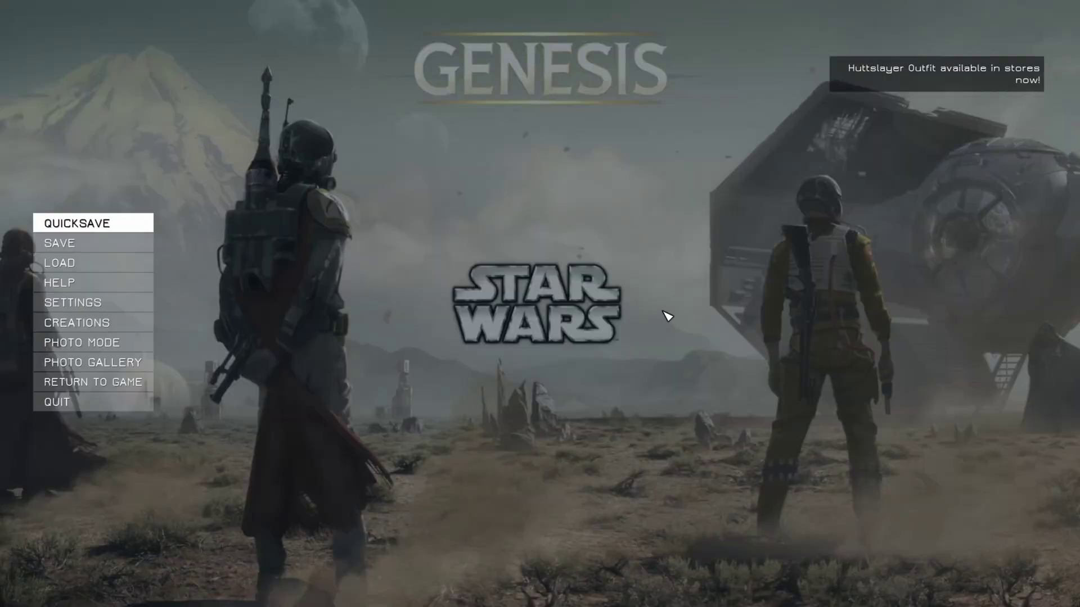
click(141, 246)
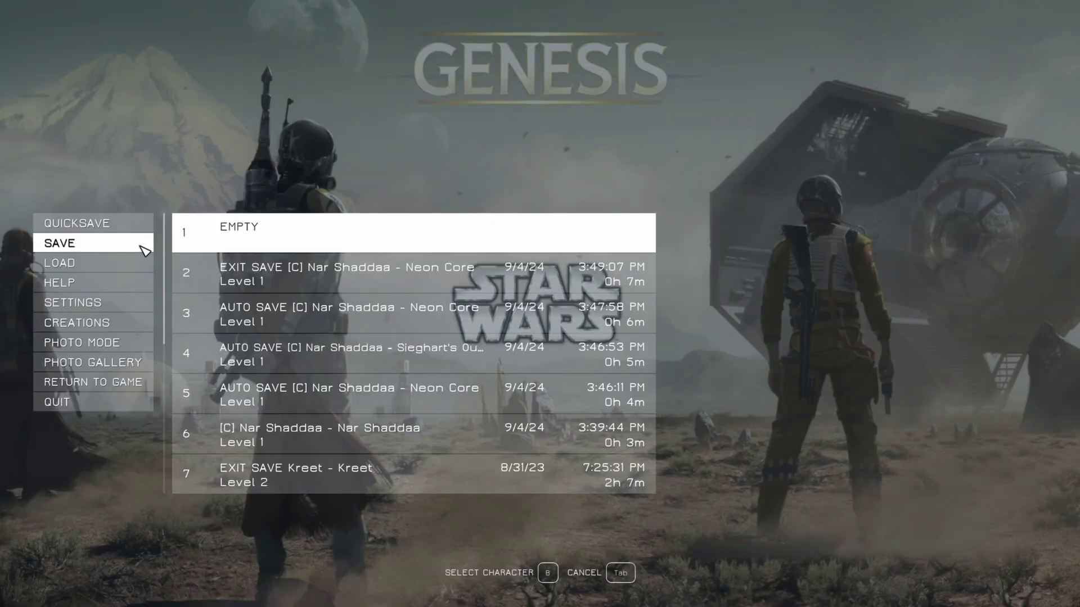
click(282, 243)
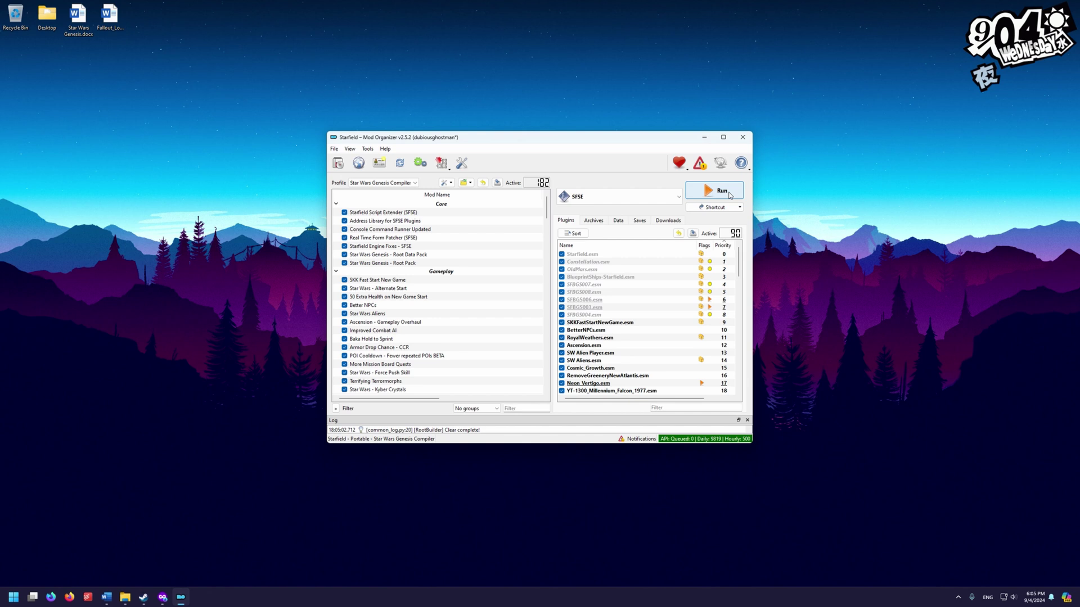
Relaunch the game and set Dynamic Resolution and VSync to OFF in Settings > Display
click(728, 193)
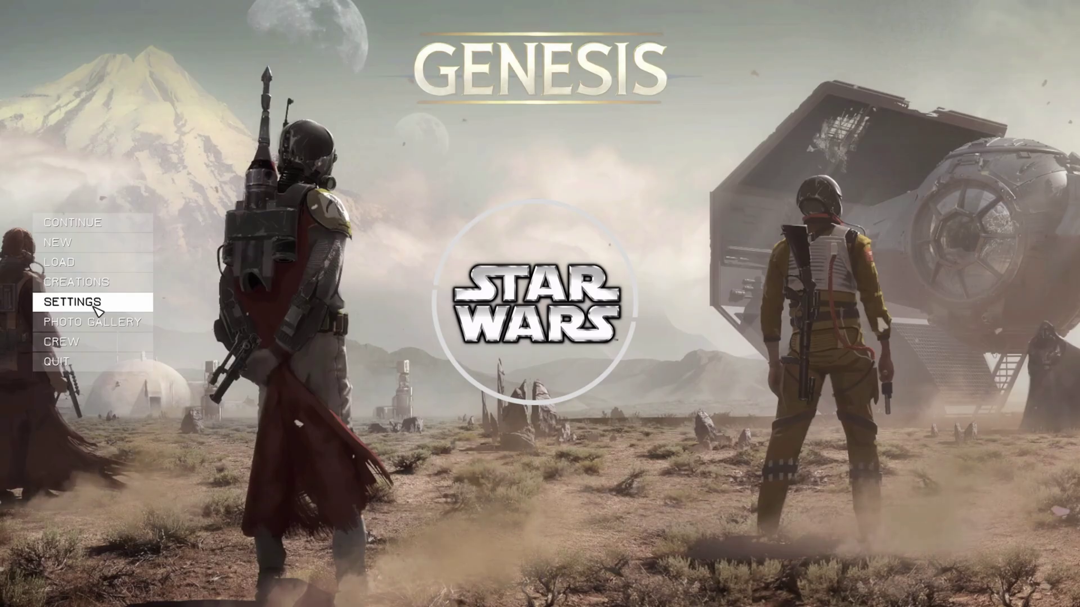
click(97, 303)
click(169, 251)
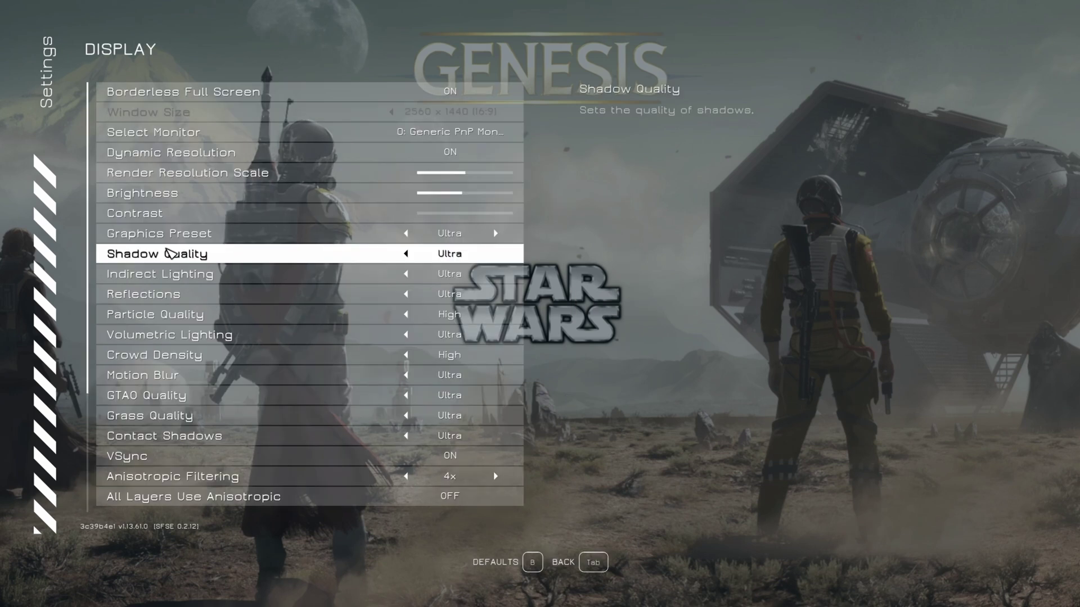
scroll(353, 458, down, 8)
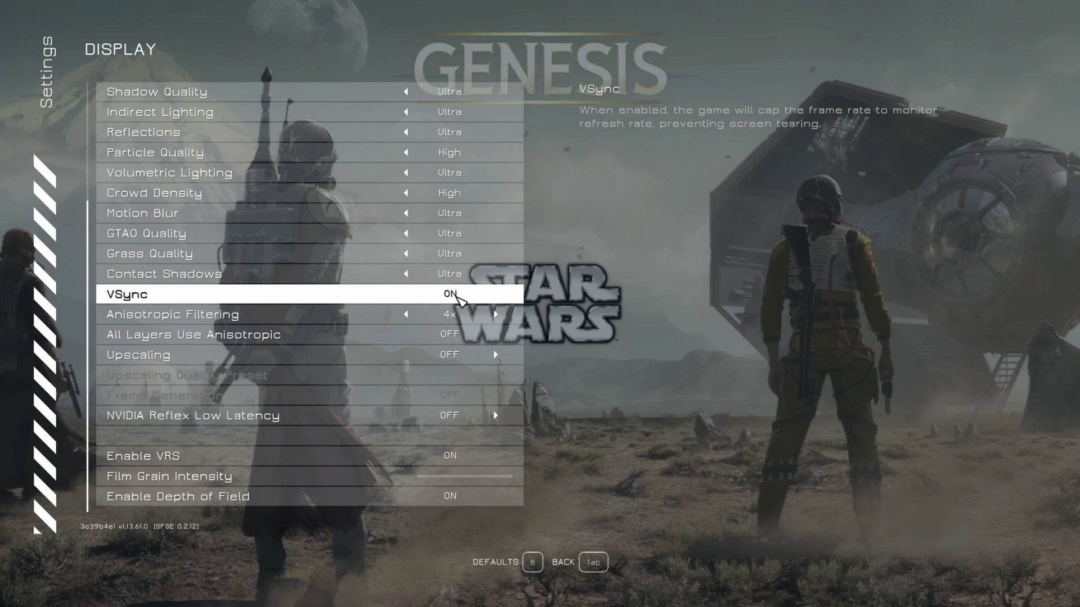
scroll(458, 299, up, 3)
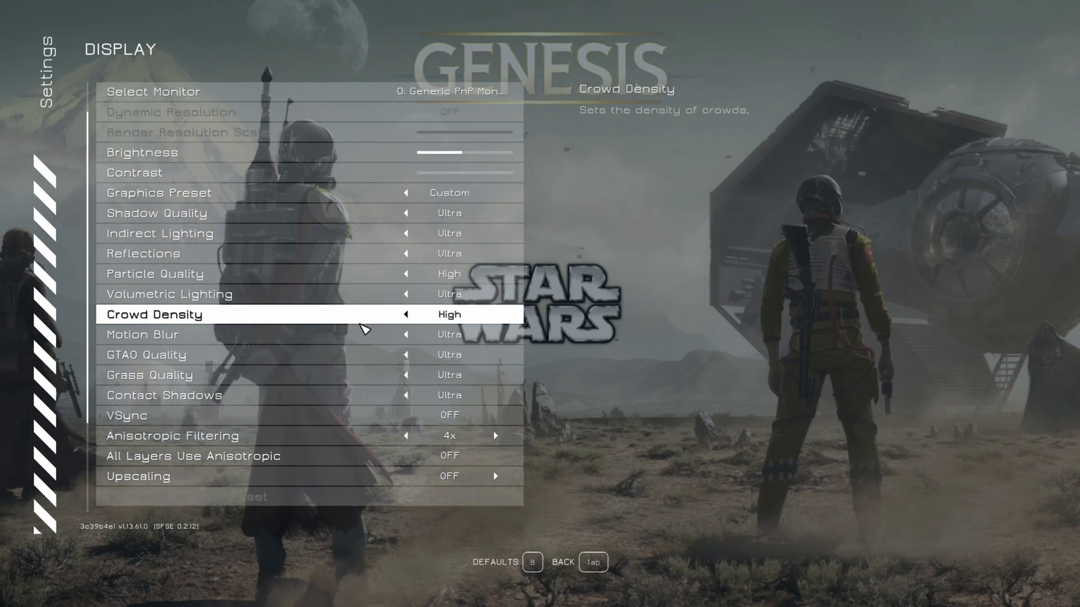
scroll(365, 328, up, 1)
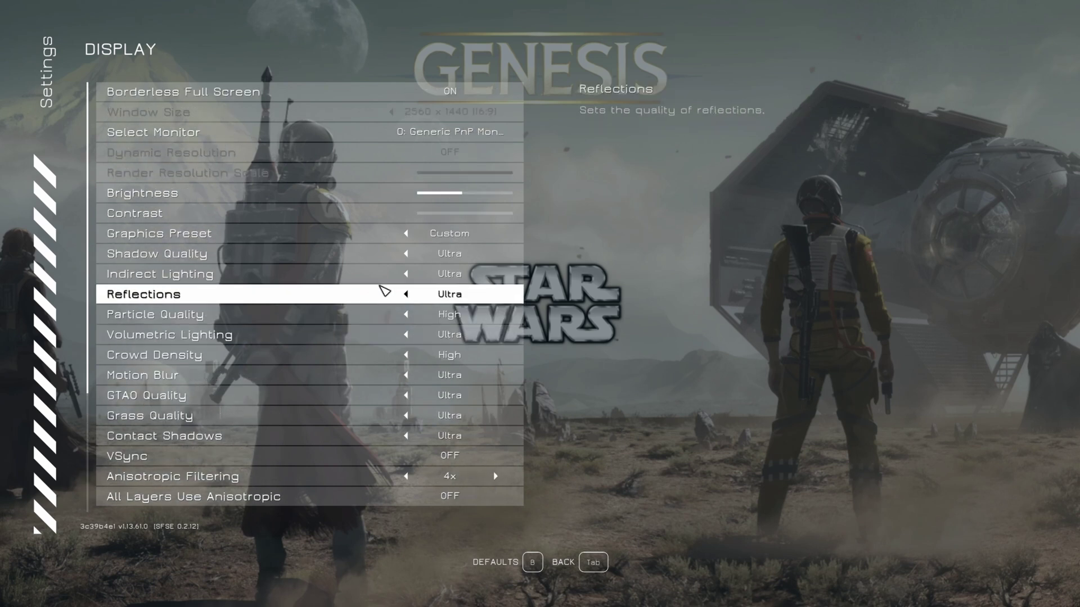
key(Tab)
key(Return)
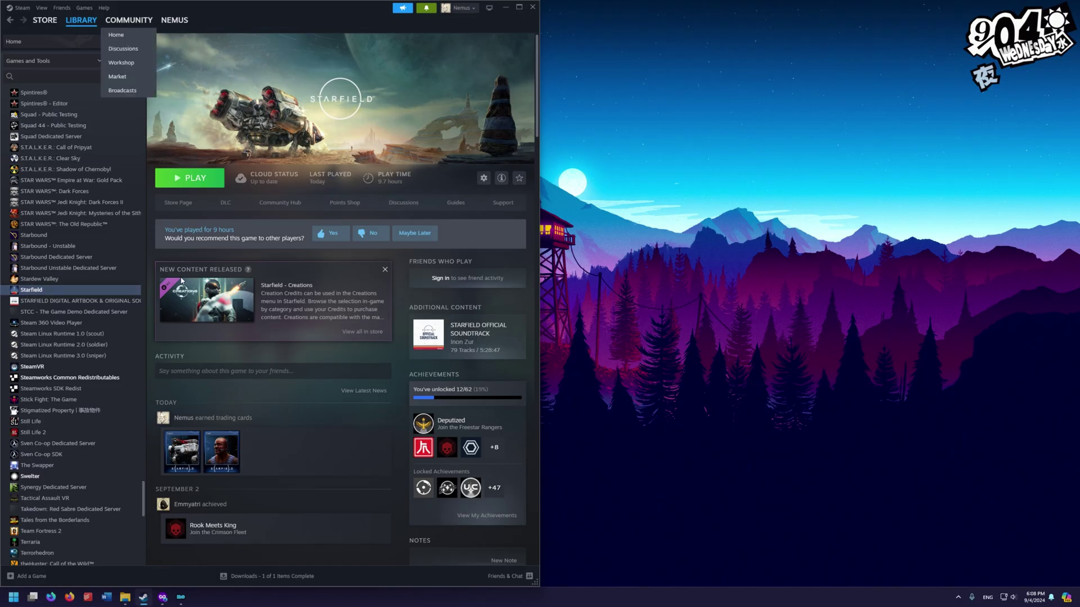
Set Starfield's automatic updates to 'Only update this game when I launch it'
right_click(39, 293)
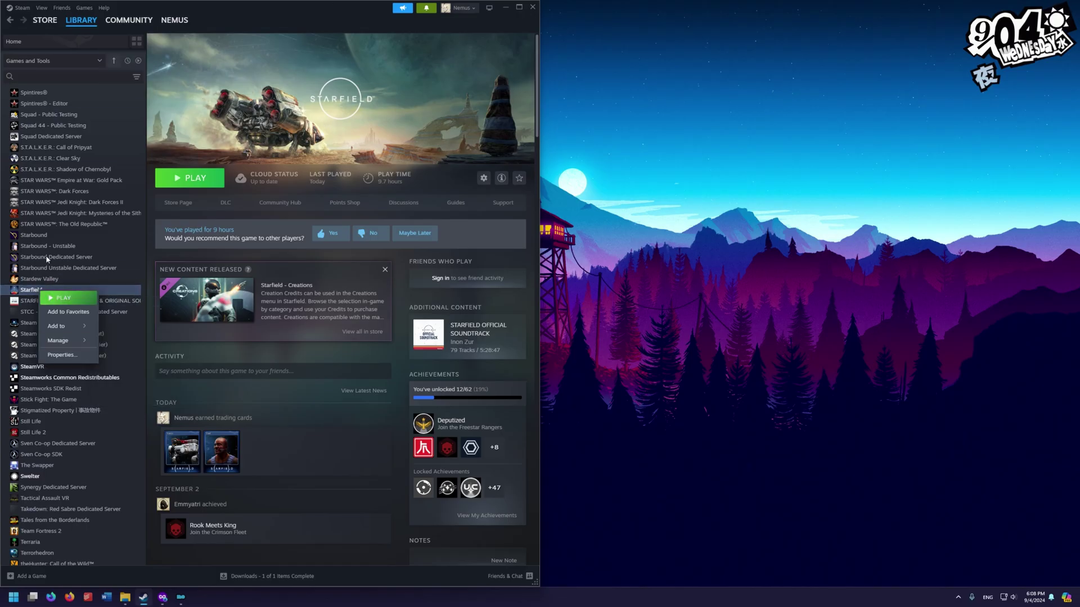
click(69, 356)
click(143, 228)
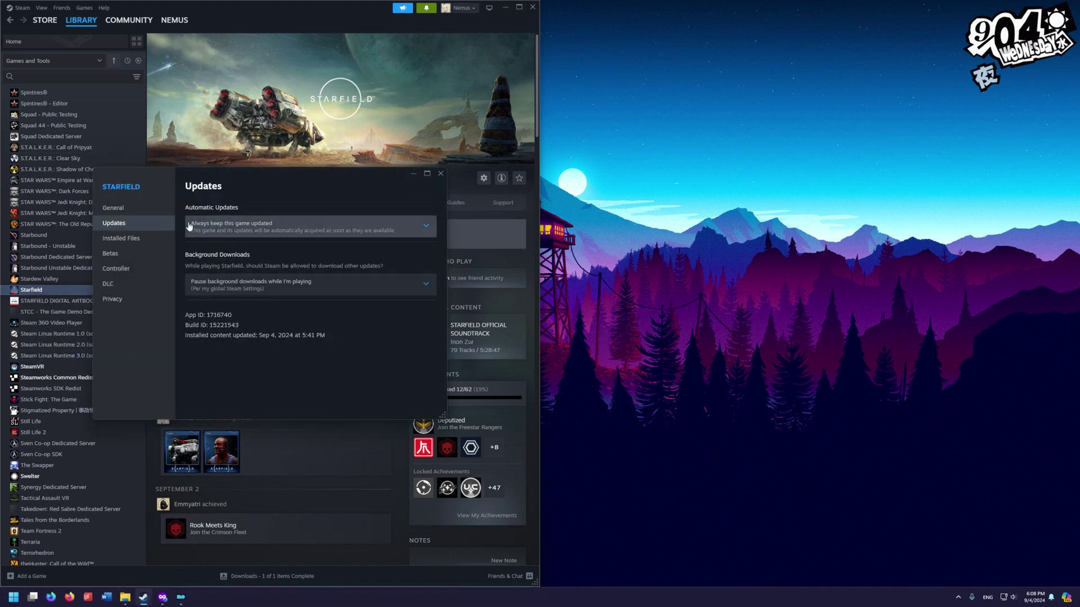
click(232, 230)
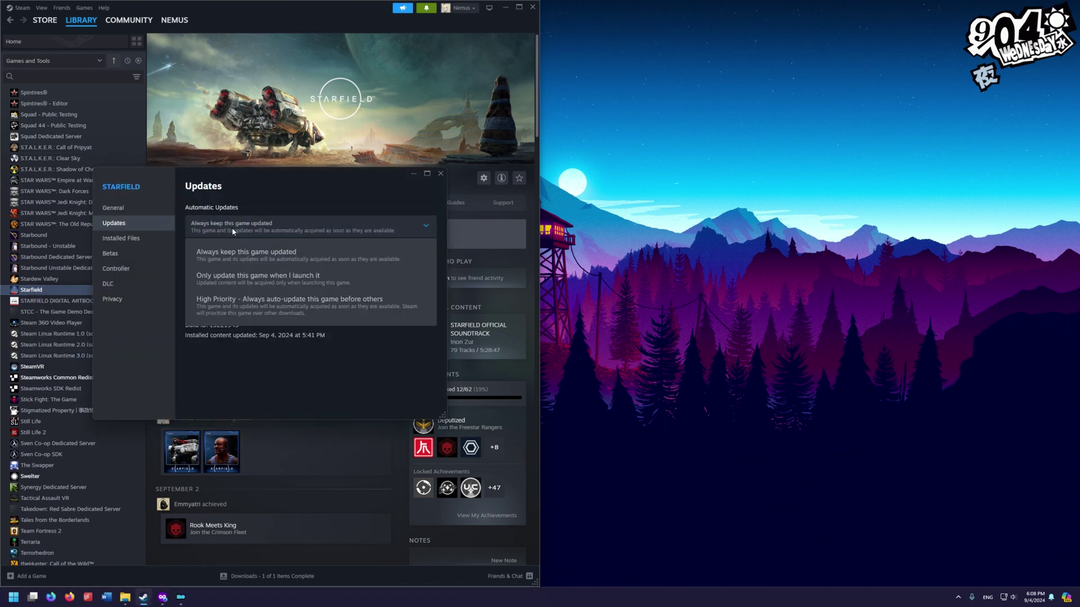
click(252, 280)
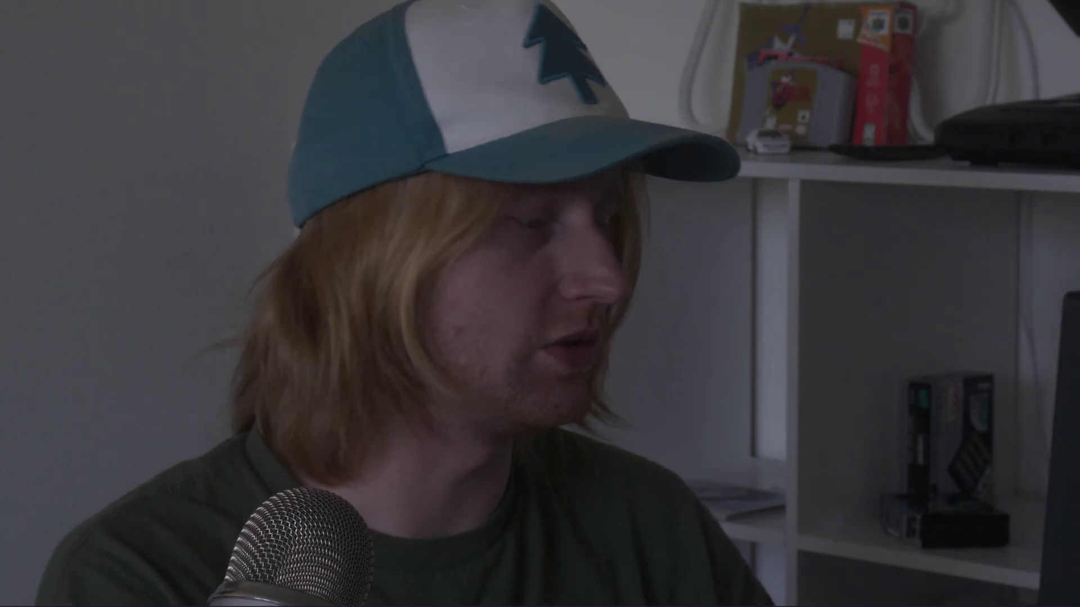